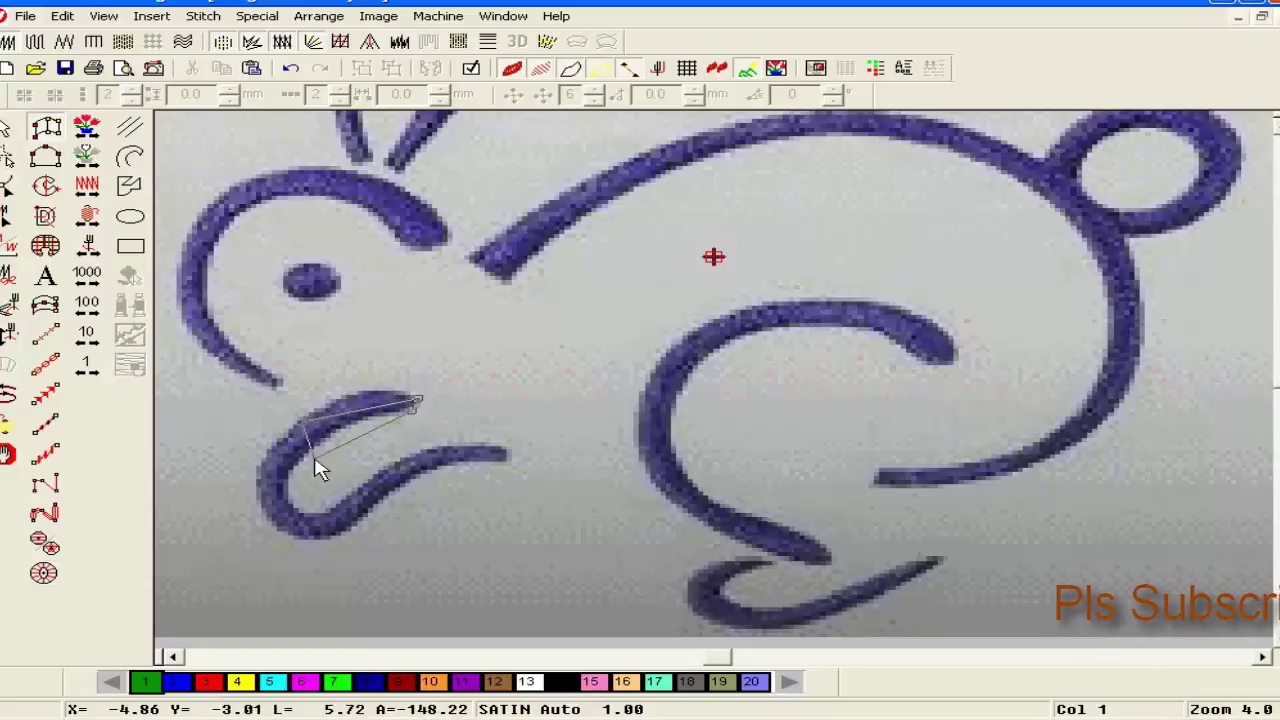
- Trace the satin column around the bend of the rabbit's front paw, following the template's curve
right_click(273, 526)
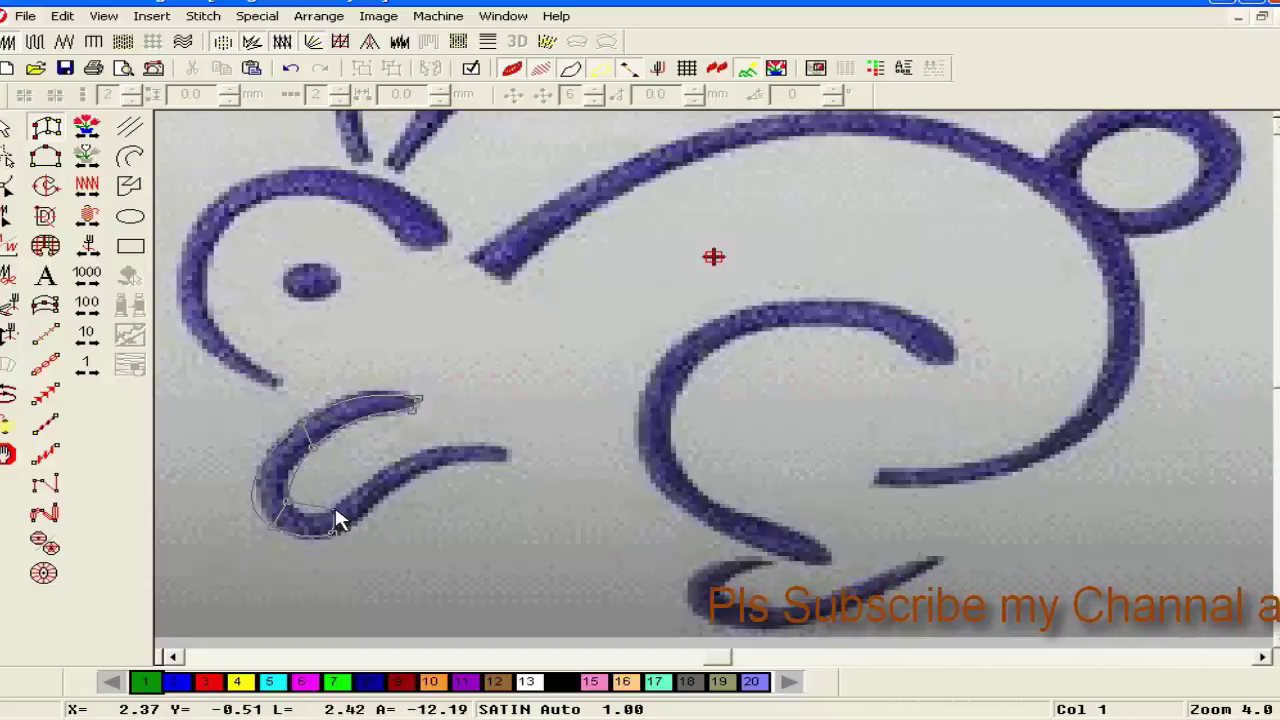
left_click(332, 510)
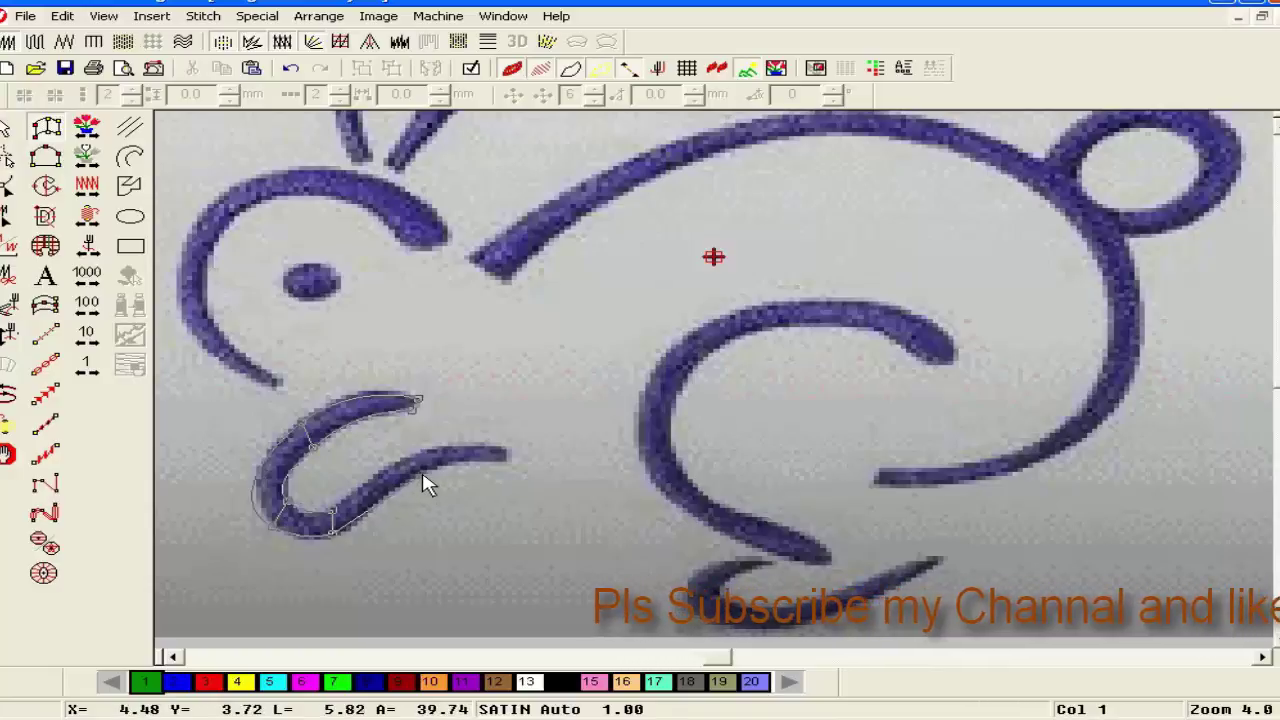
right_click(422, 474)
right_click(409, 454)
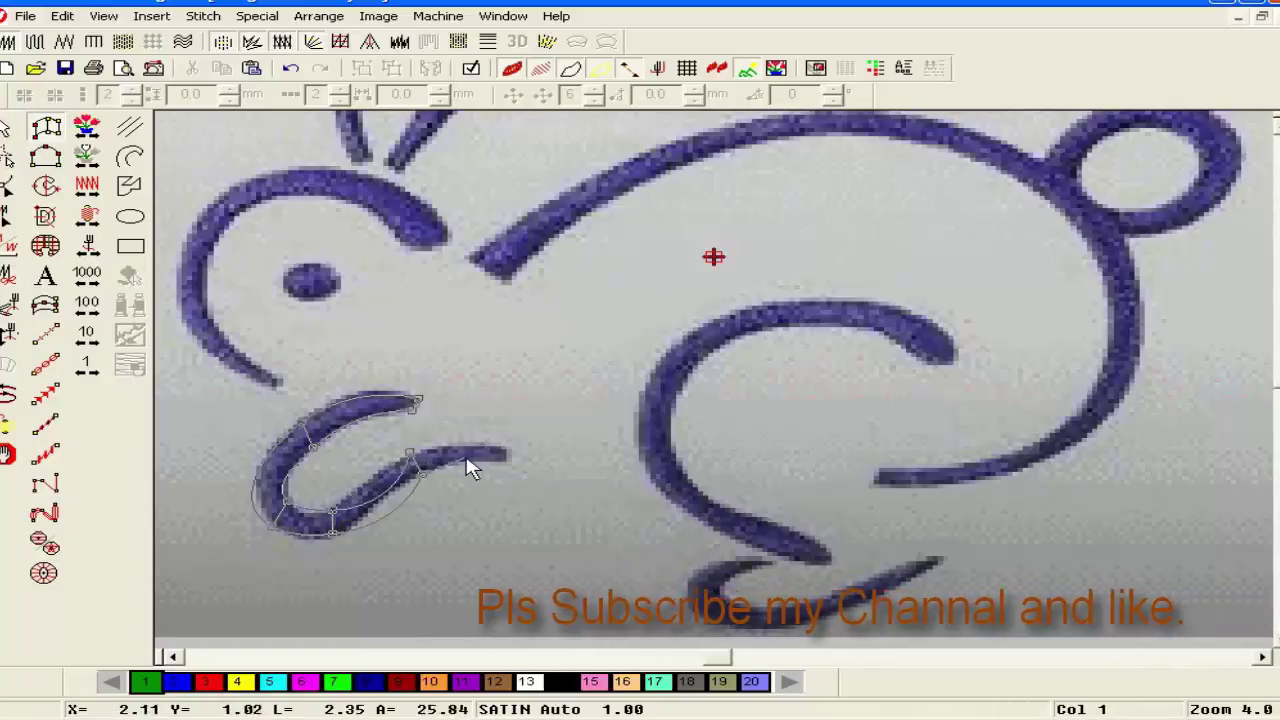
left_click(505, 461)
left_click(506, 449)
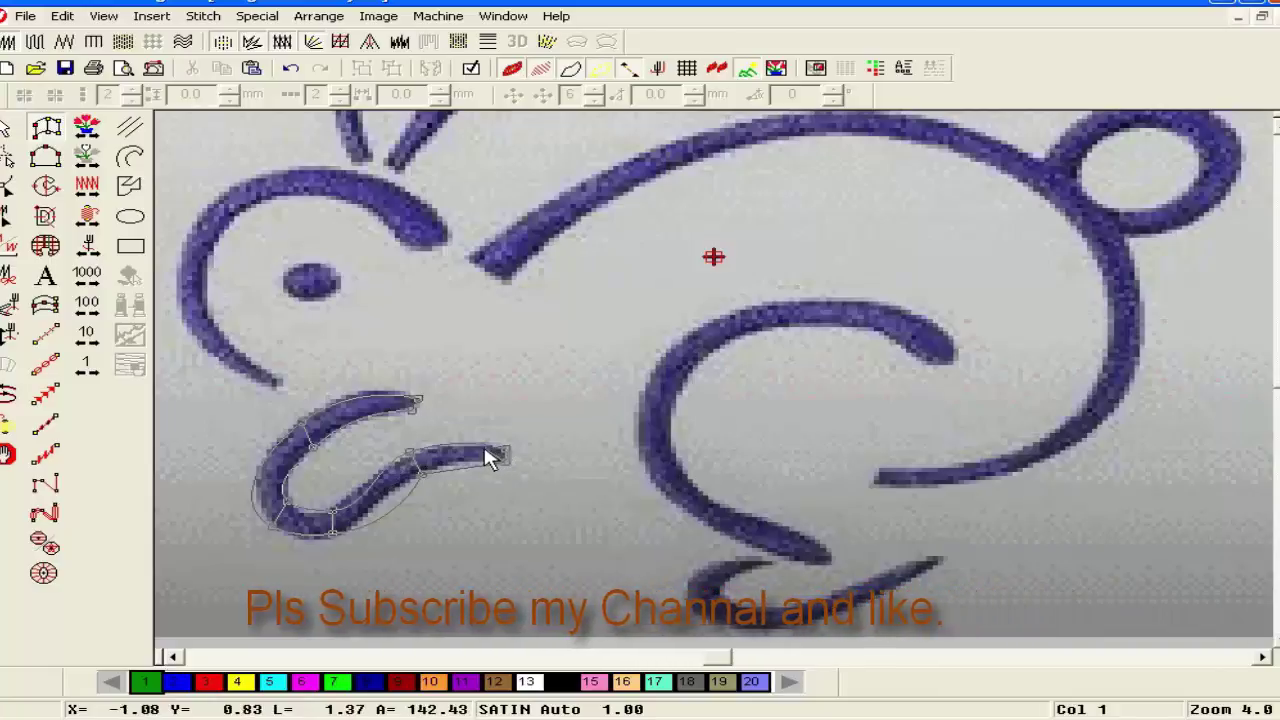
key("BackSpace")
key("BackSpace")
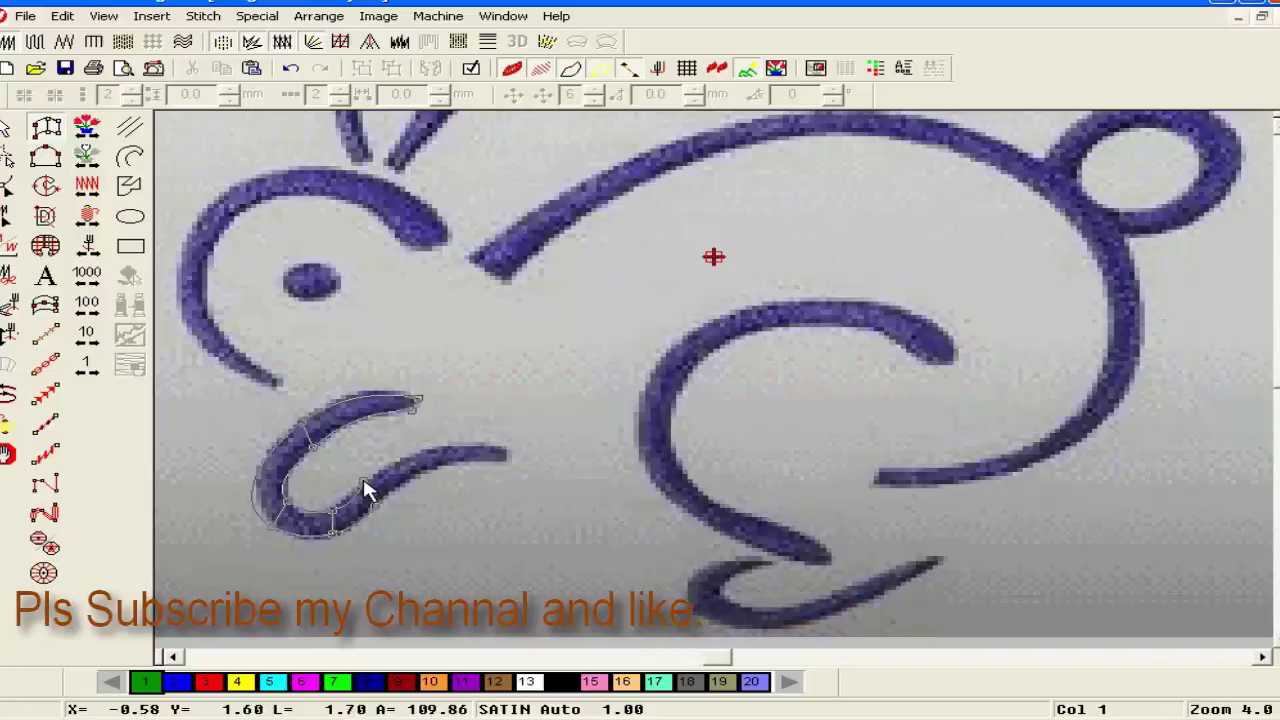
- Finish the front paw's satin column out to its lower tip and recolor it with thread color 8
right_click(433, 468)
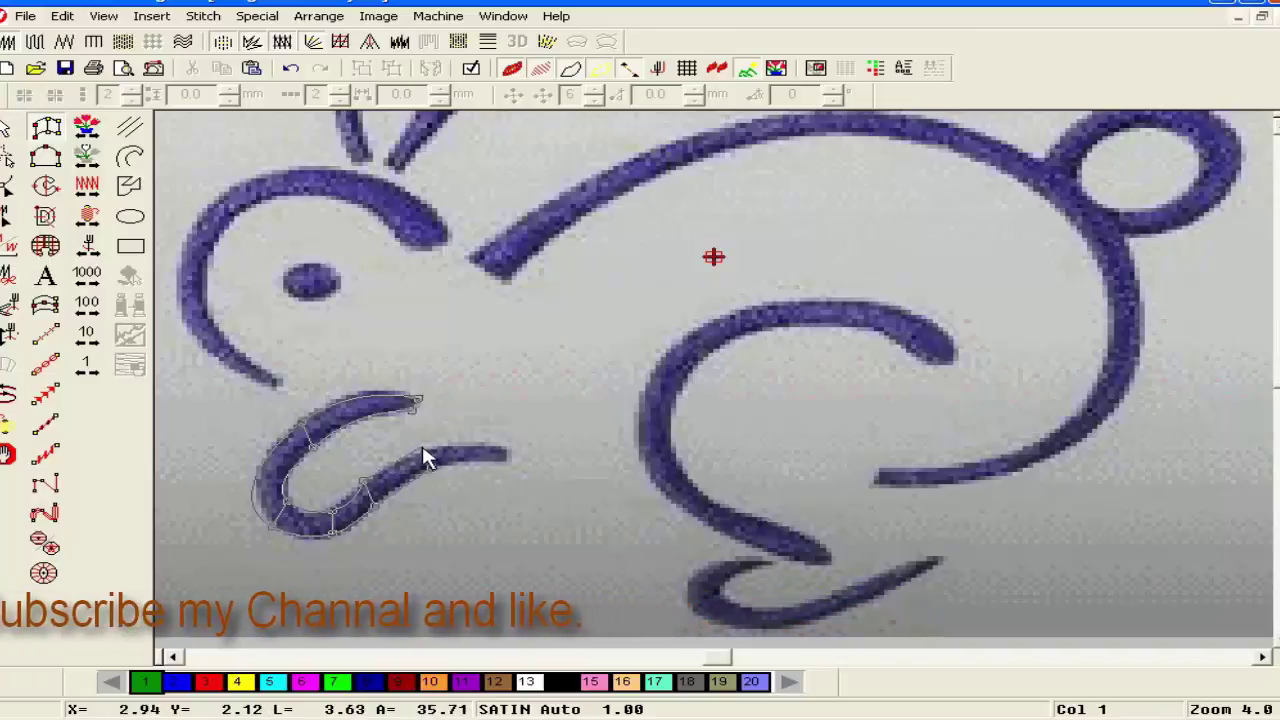
left_click(423, 450)
left_click(431, 466)
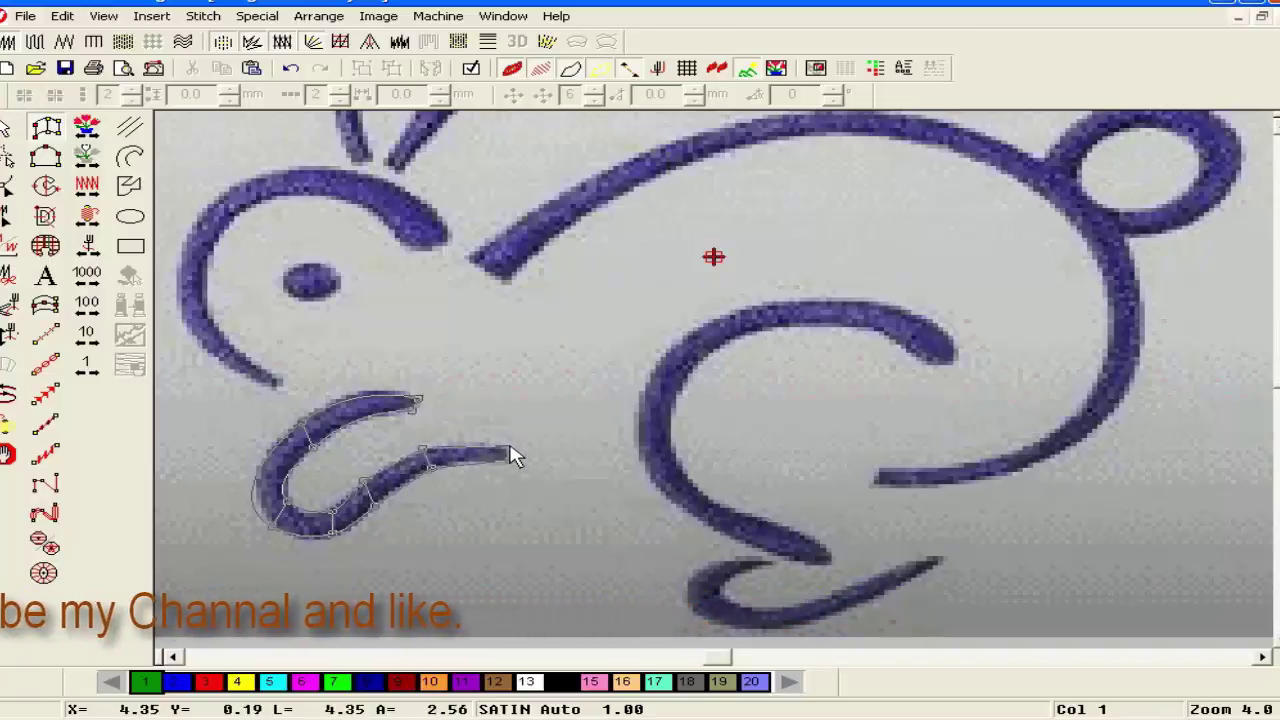
left_click(510, 448)
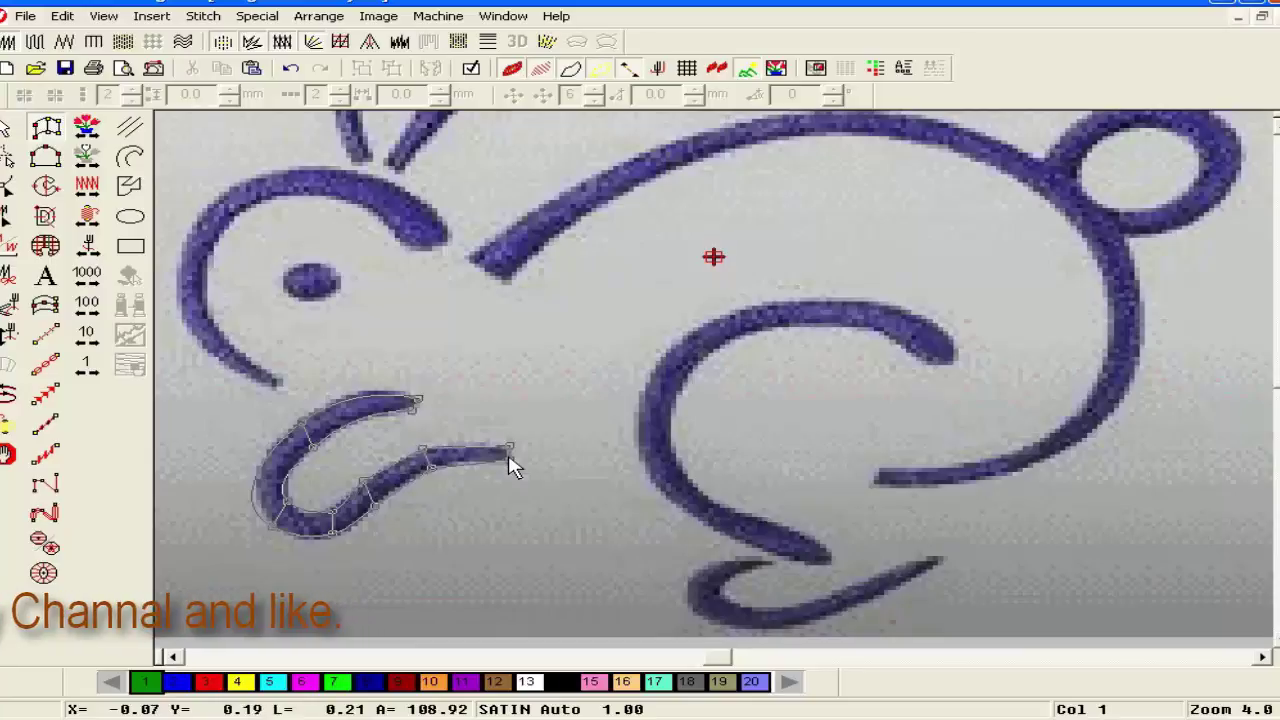
key("Return")
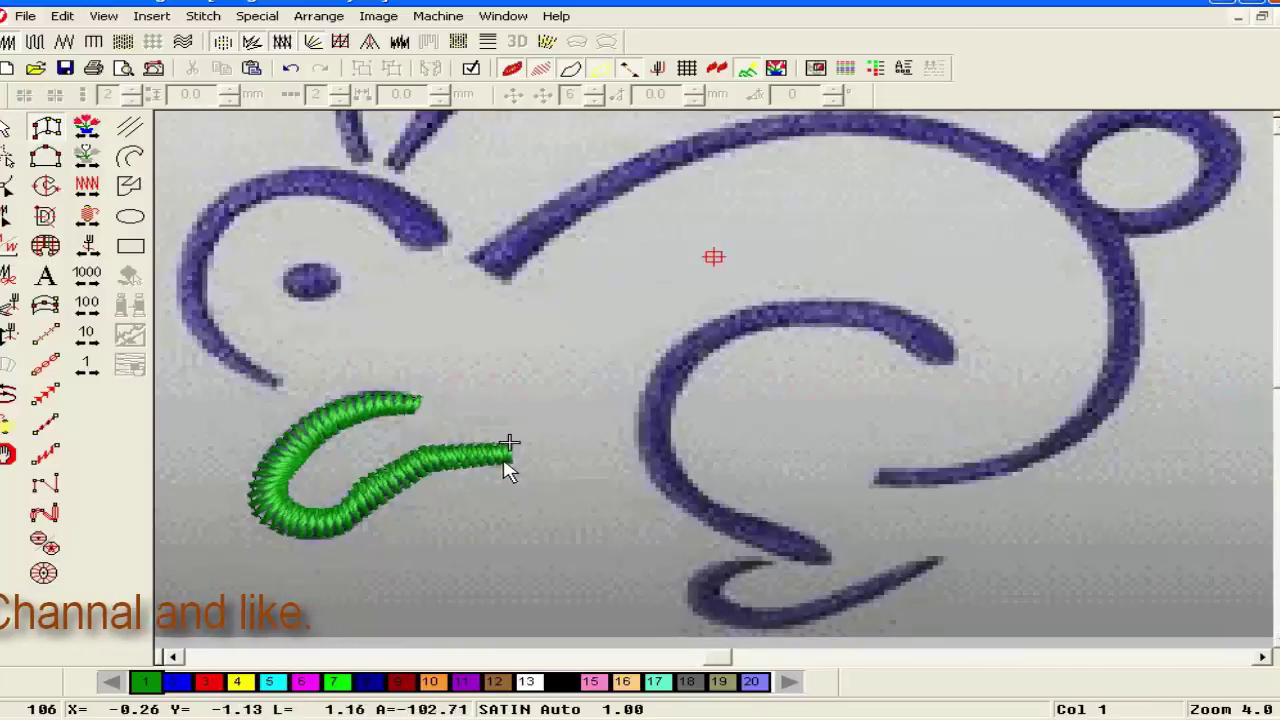
left_click(6, 129)
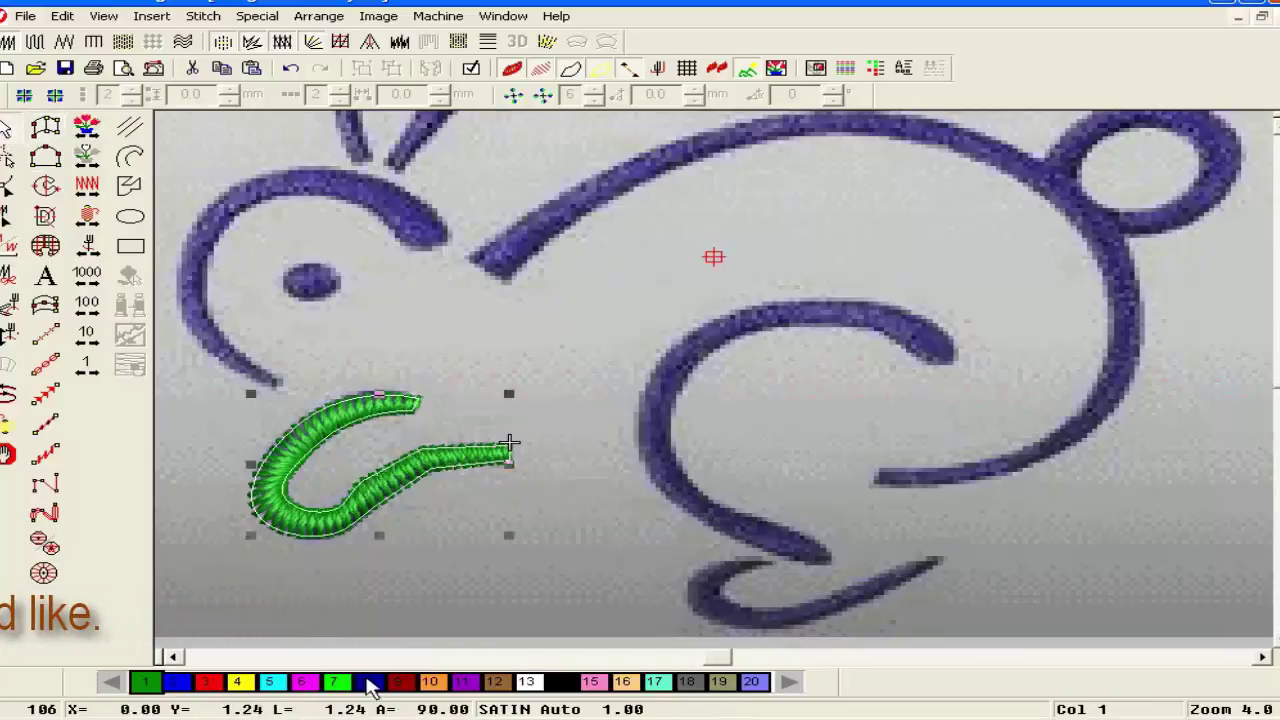
left_click(368, 681)
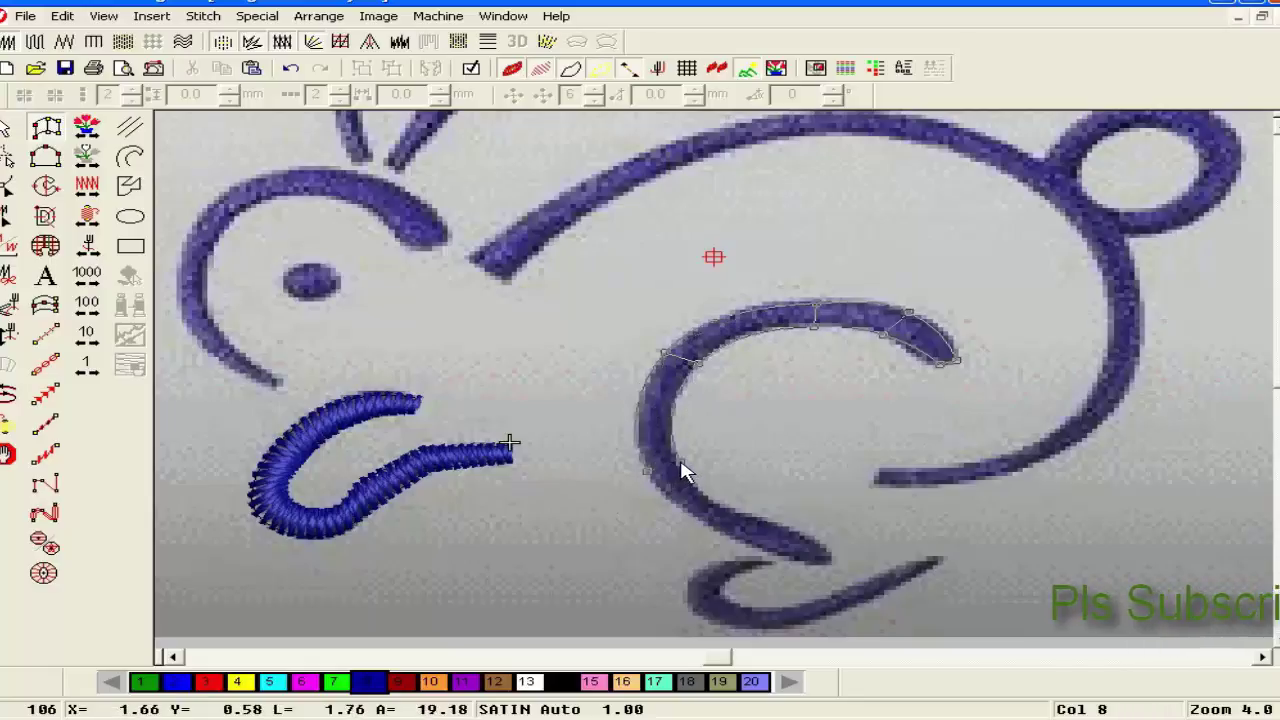
- Continue the hind leg's satin column down to its lower tip and generate its stitches
left_click(742, 538)
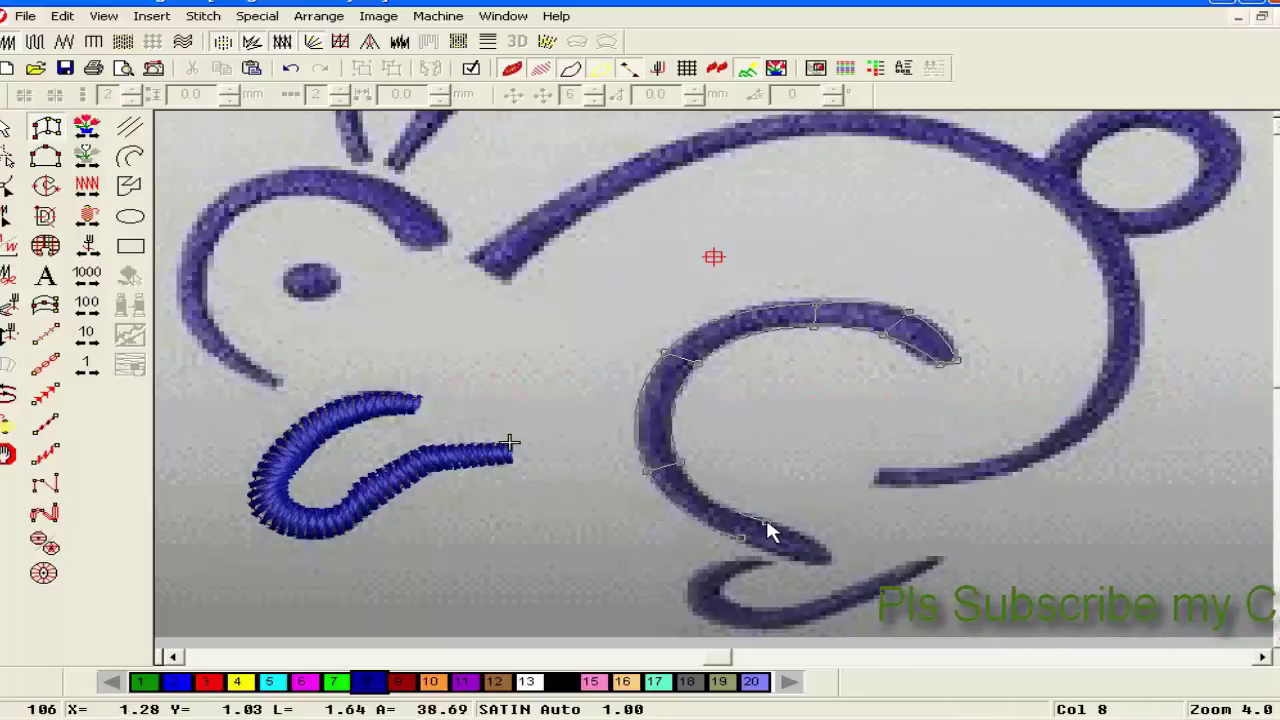
left_click(828, 562)
left_click(830, 557)
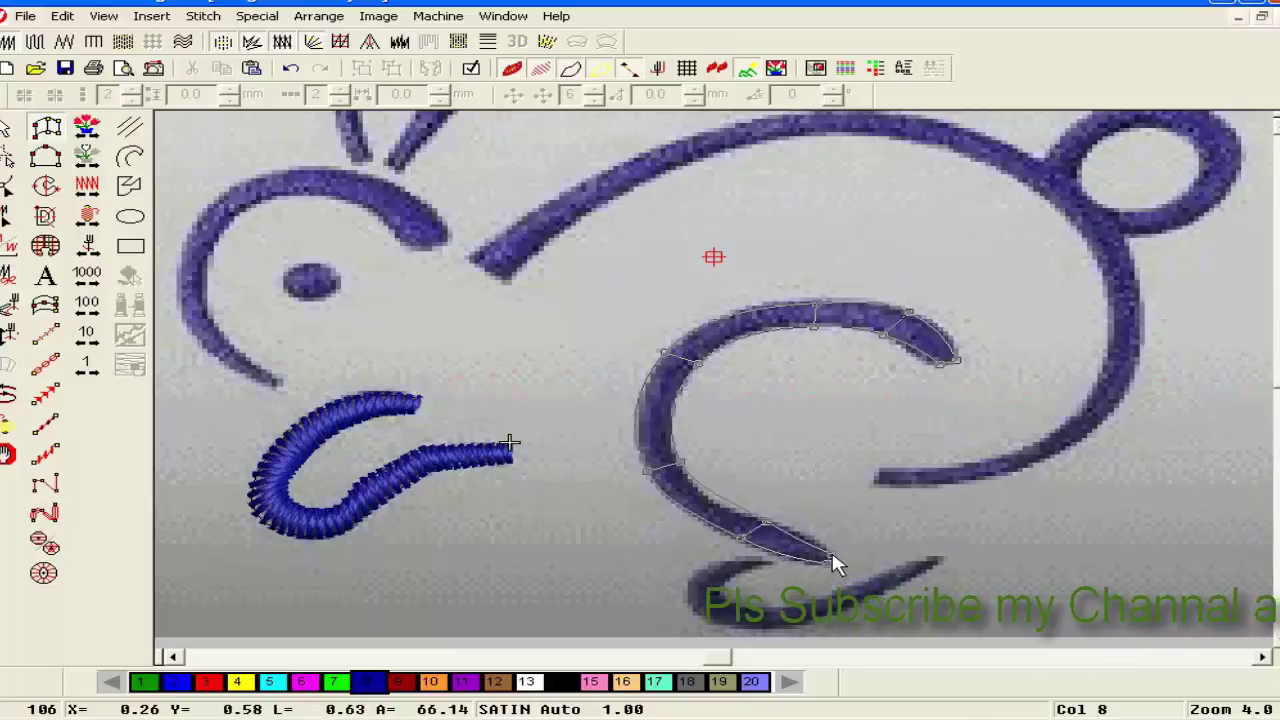
key("Return")
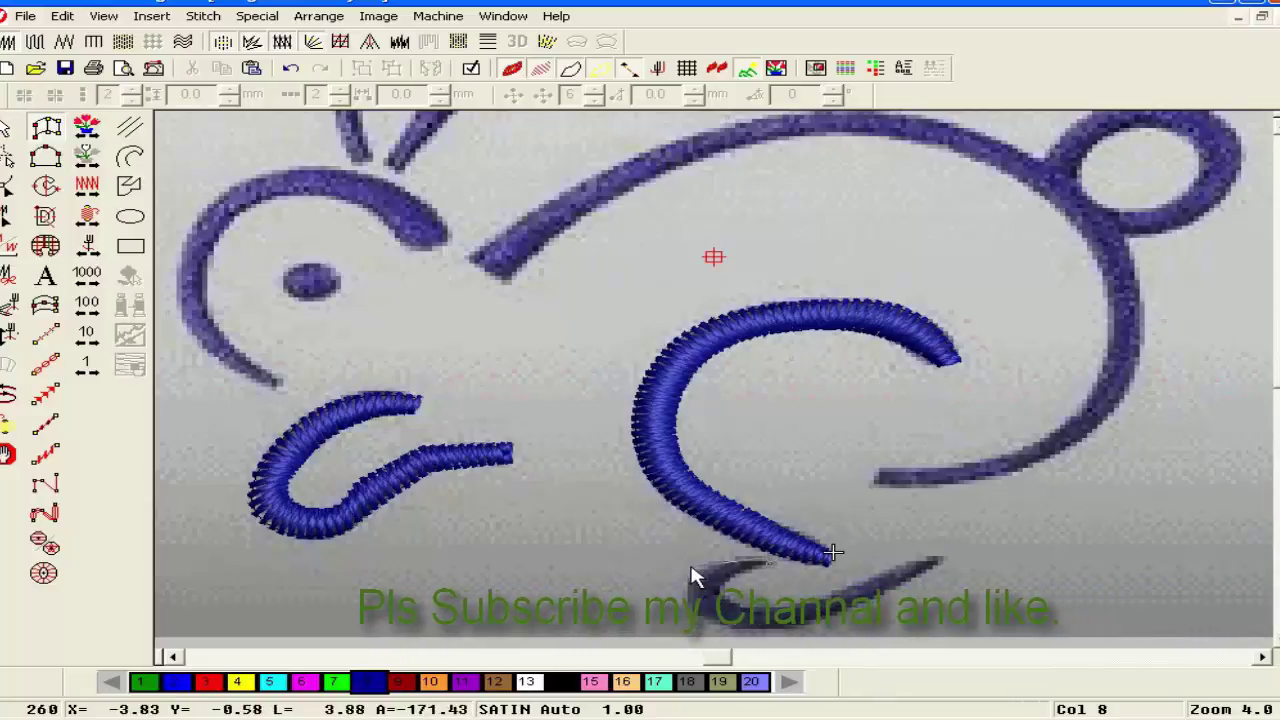
- Digitize the hind foot as a satin column from its upper end to the far tip, and backtrack its stitches
left_click(703, 617)
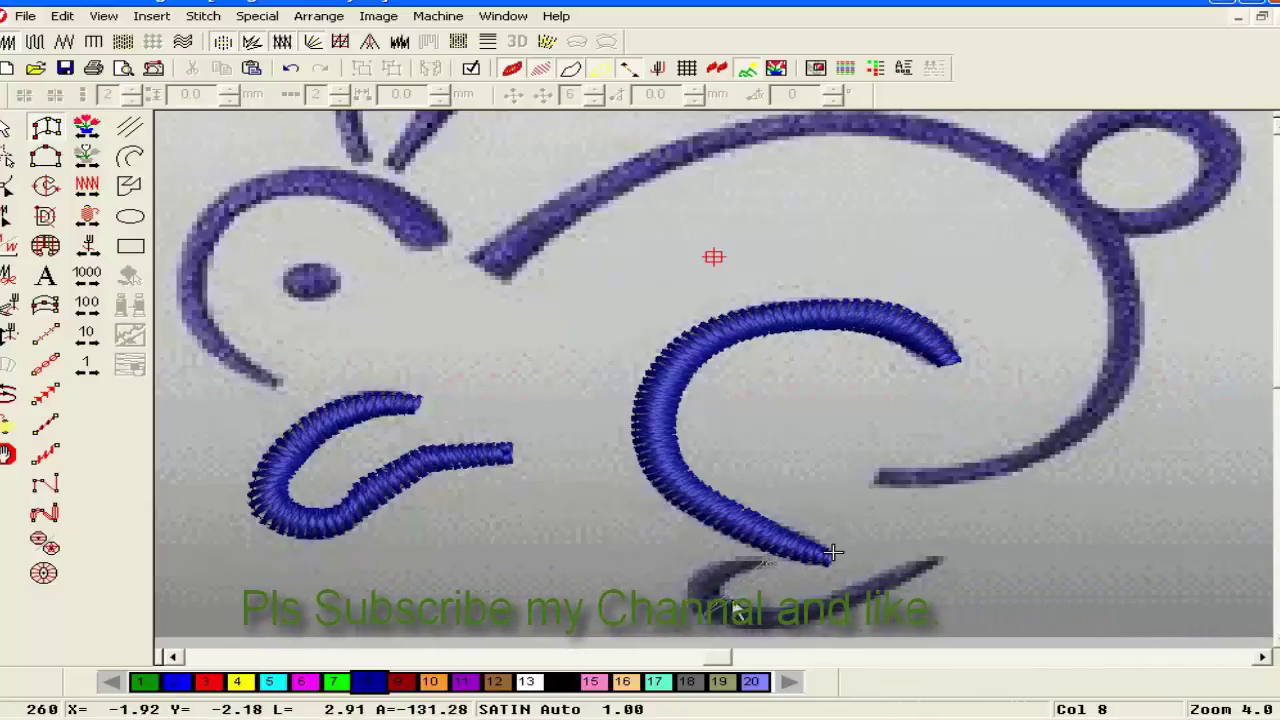
left_click(736, 602)
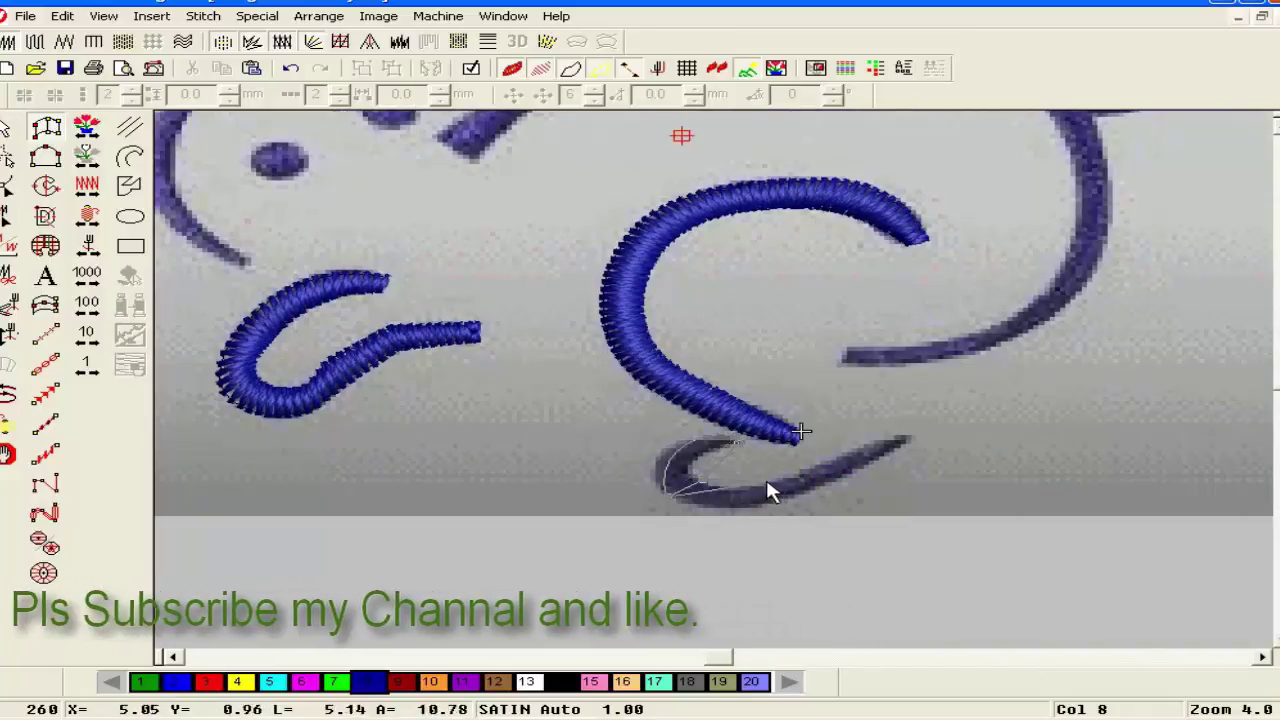
left_click(687, 445)
right_click(658, 479)
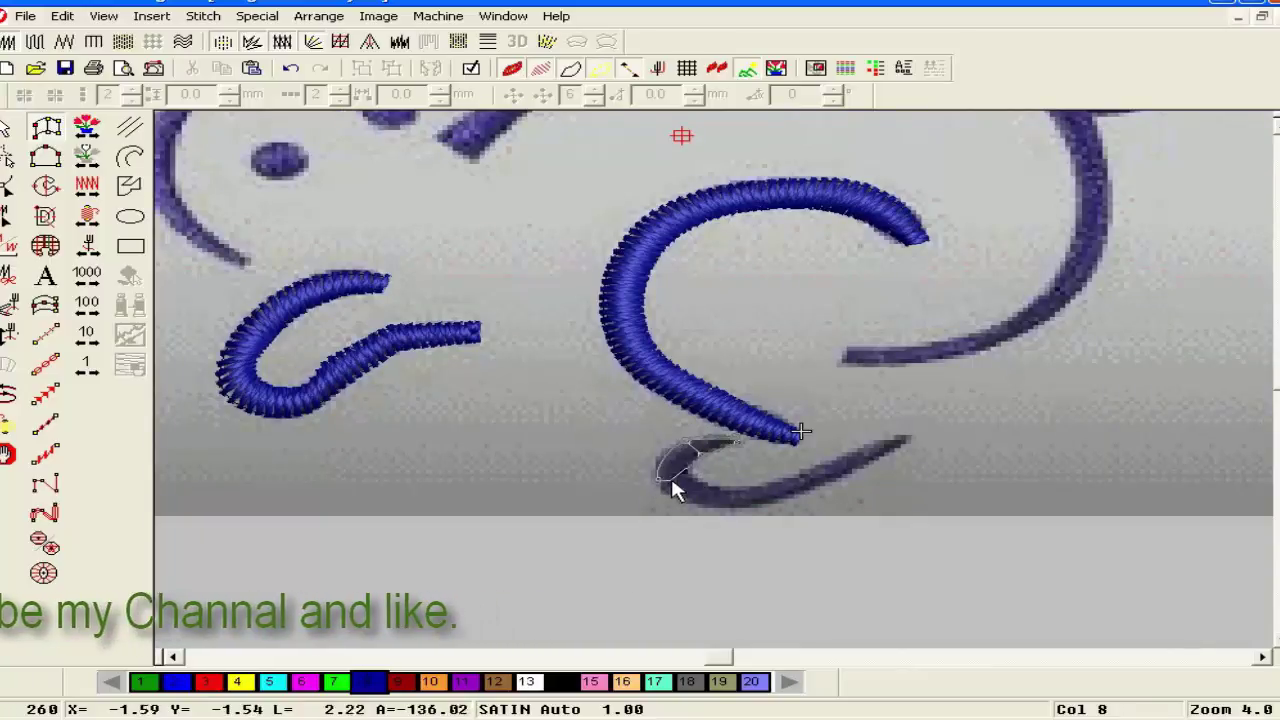
left_click(697, 483)
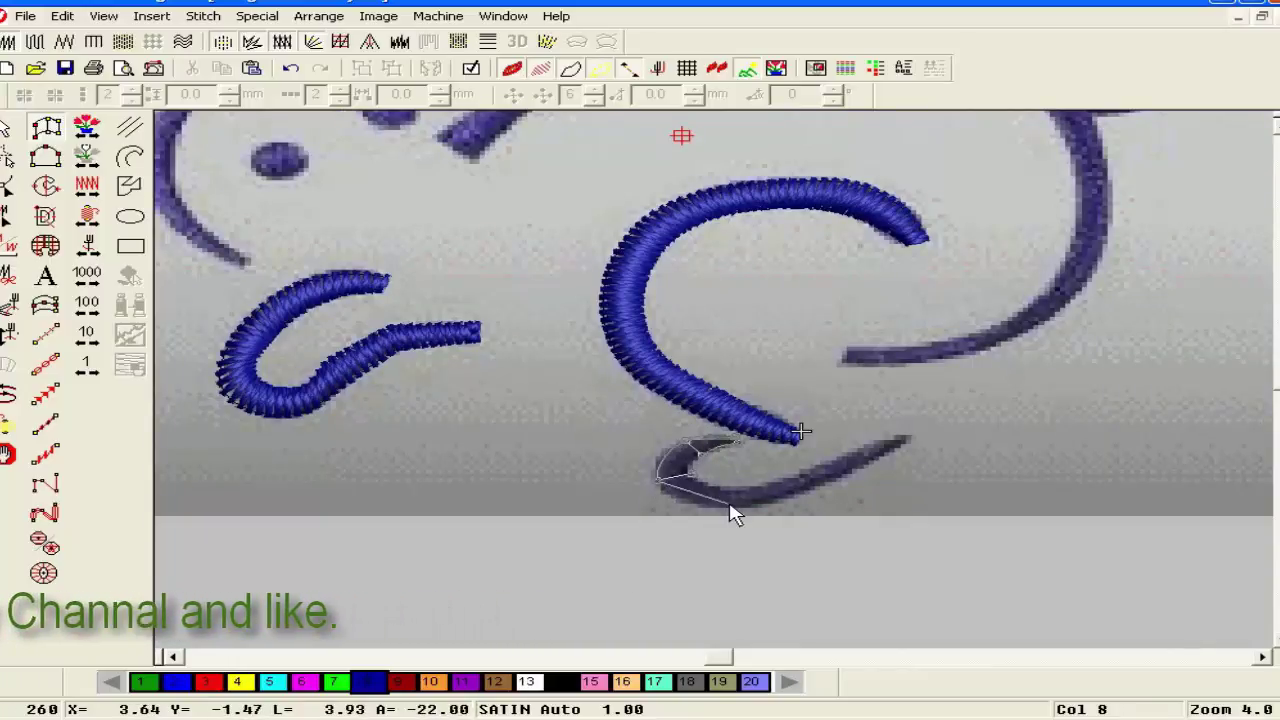
left_click(748, 490)
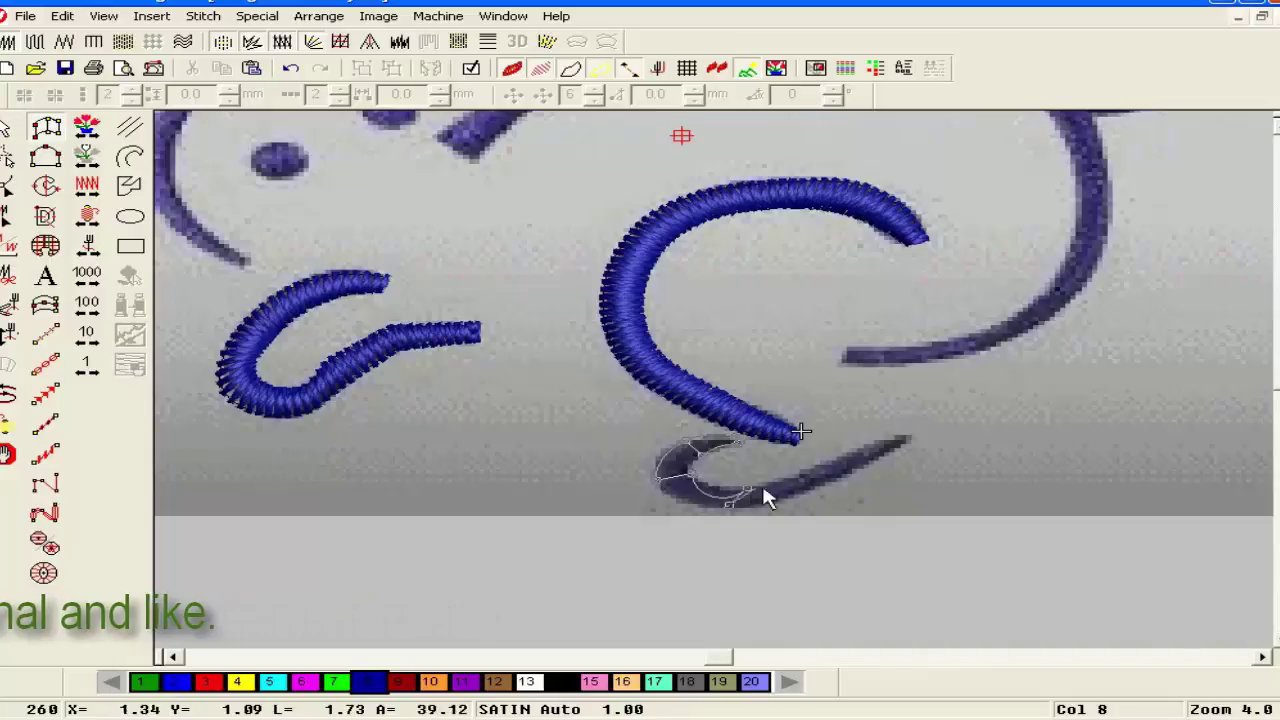
left_click(829, 466)
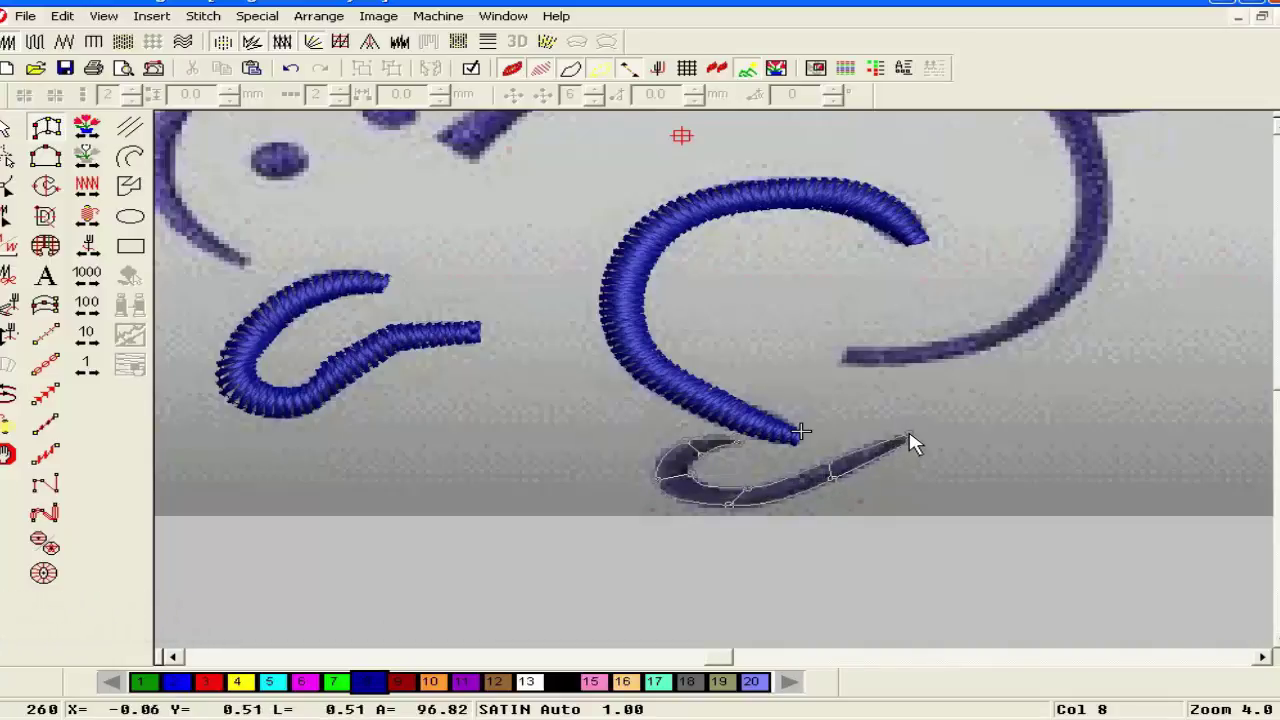
key("Return")
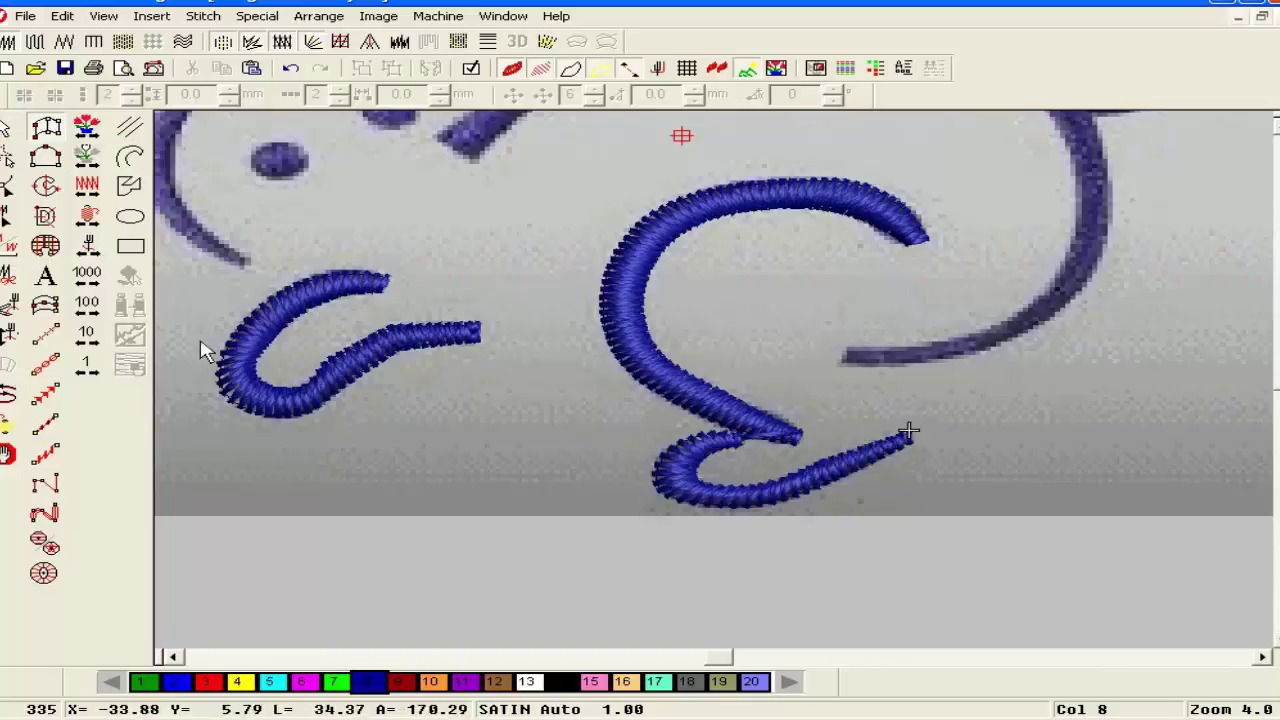
left_click(7, 402)
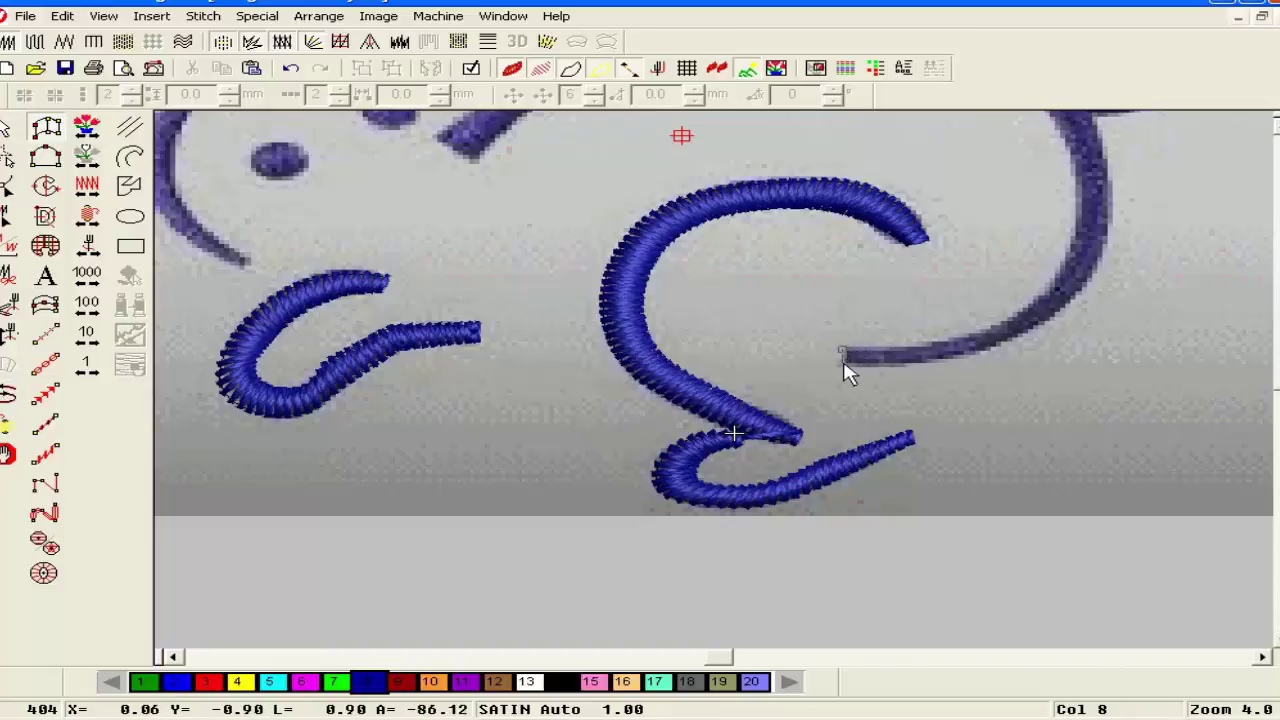
- Digitize the rabbit's rump and back as one satin column from the lower rear end to the neck, and backtrack it
right_click(999, 348)
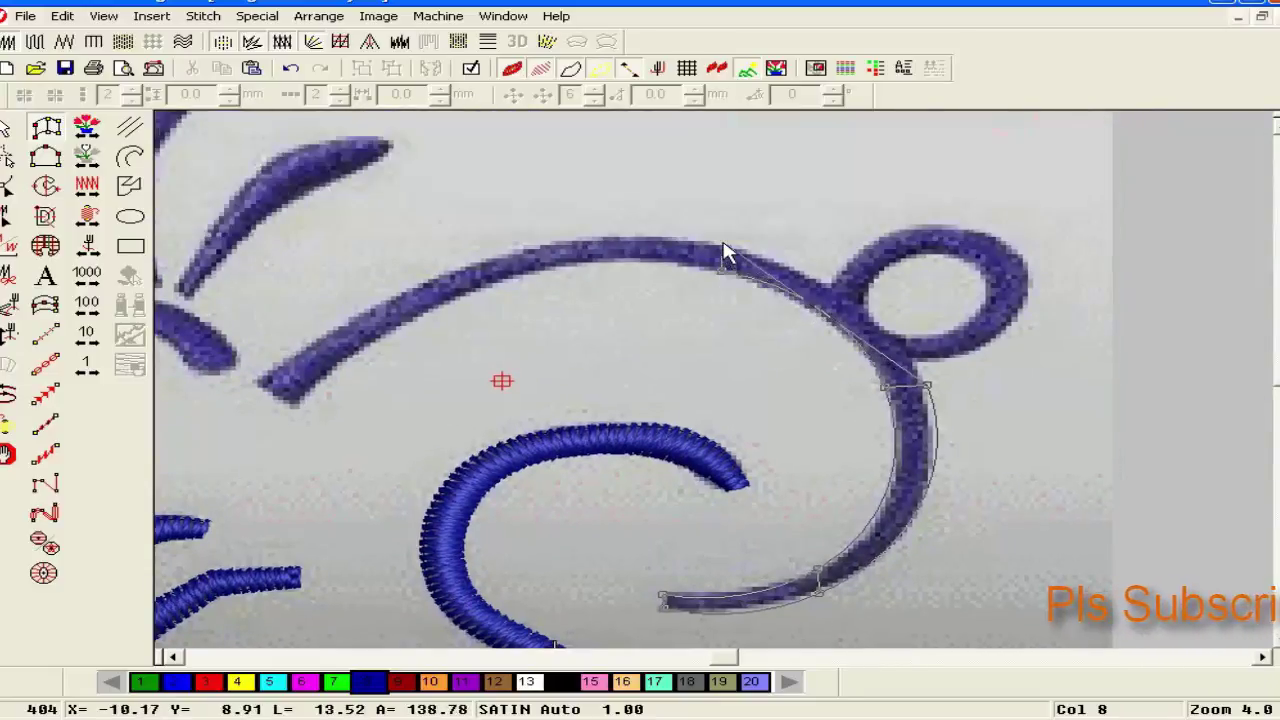
left_click(722, 244)
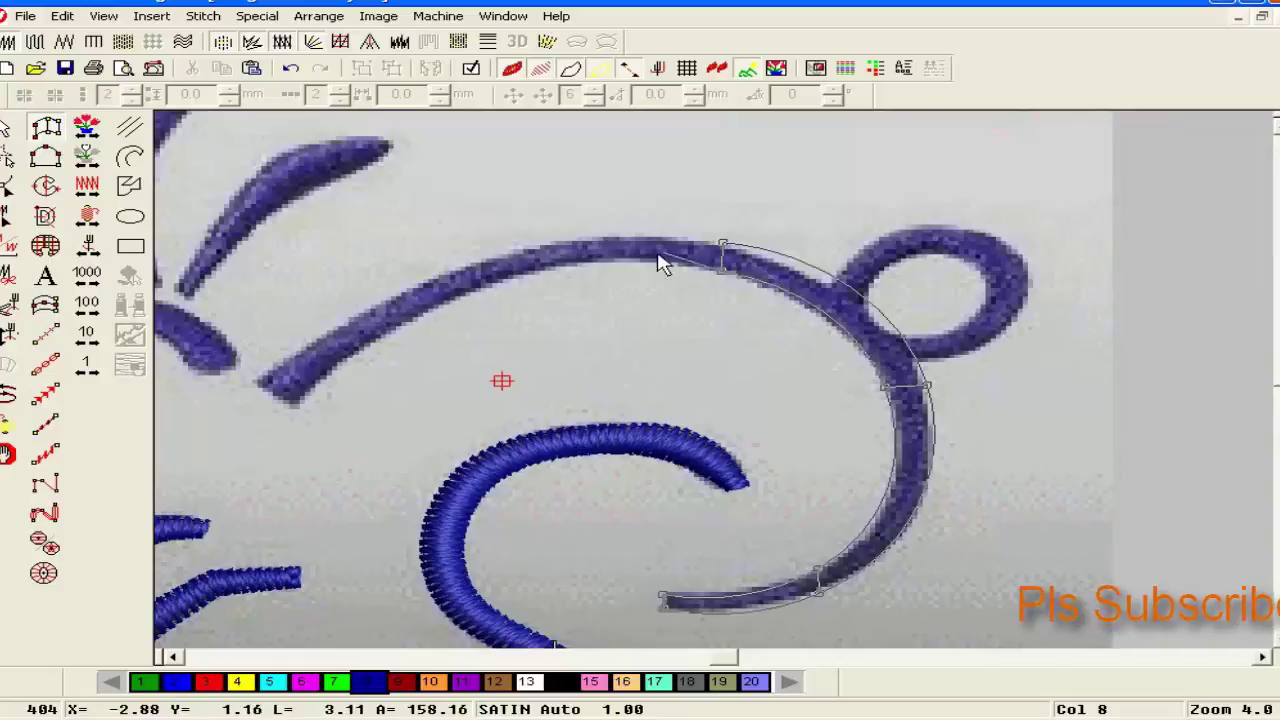
left_click(453, 285)
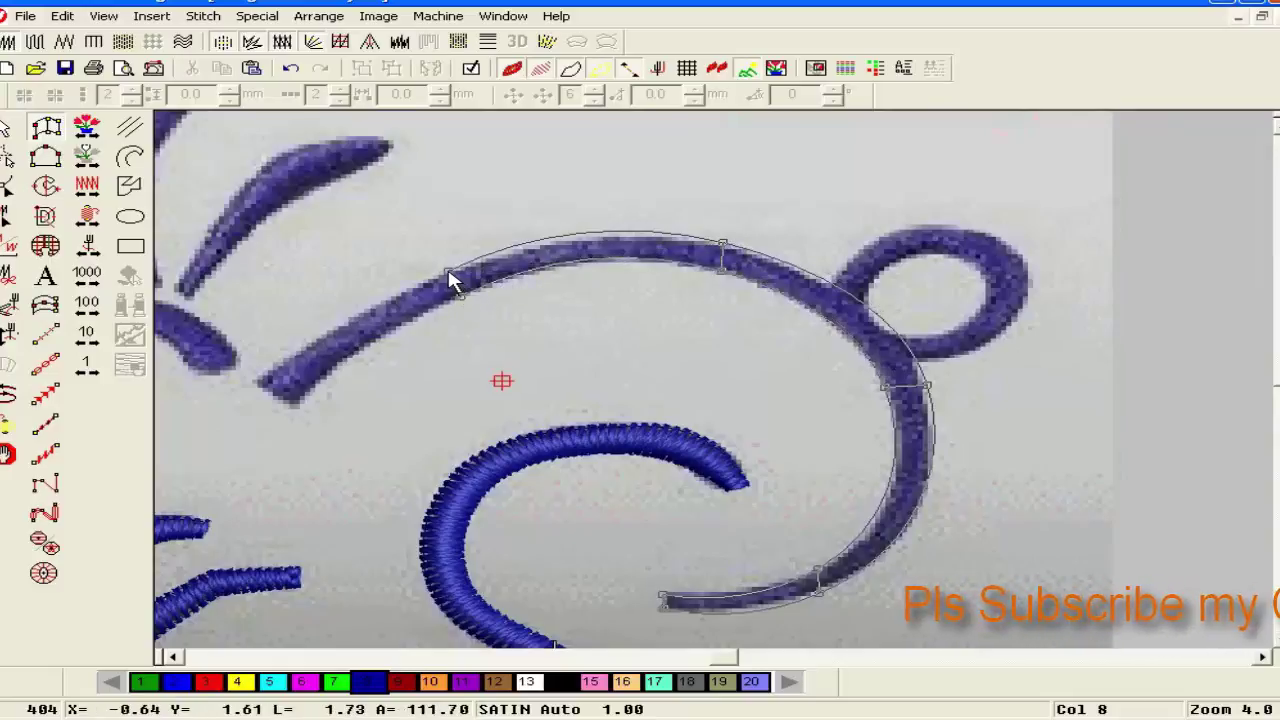
left_click(293, 403)
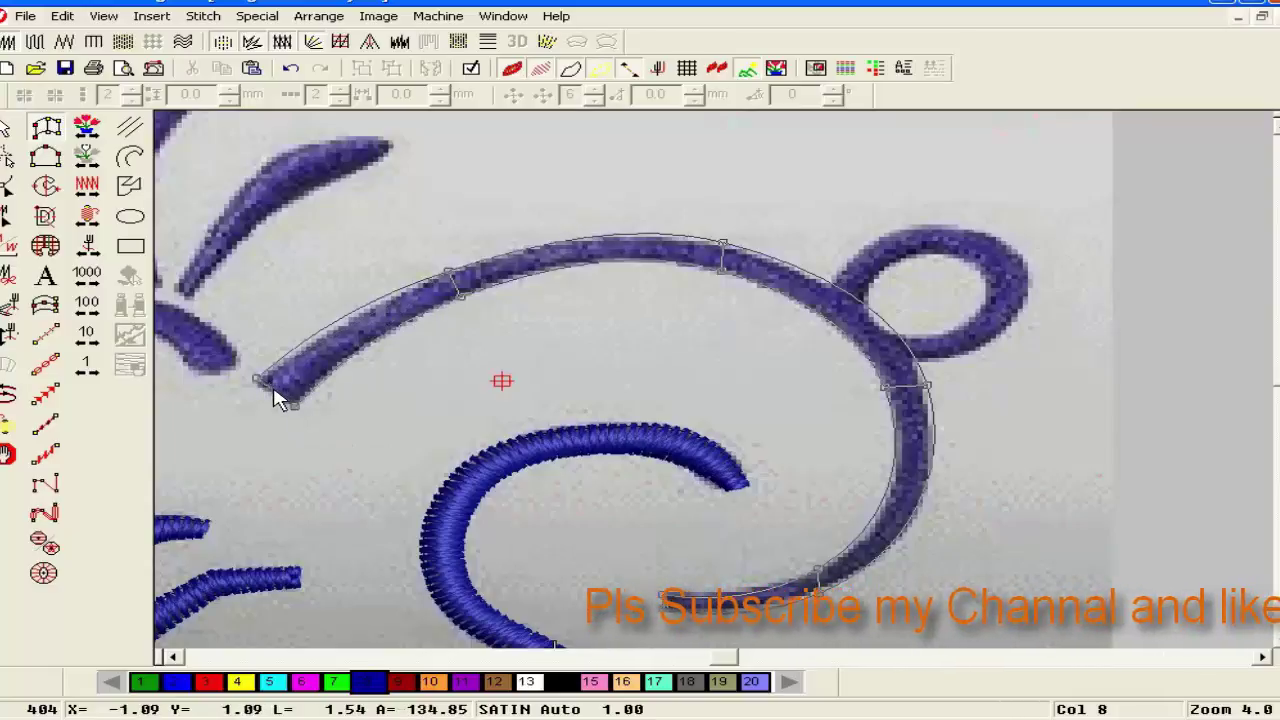
key("Return")
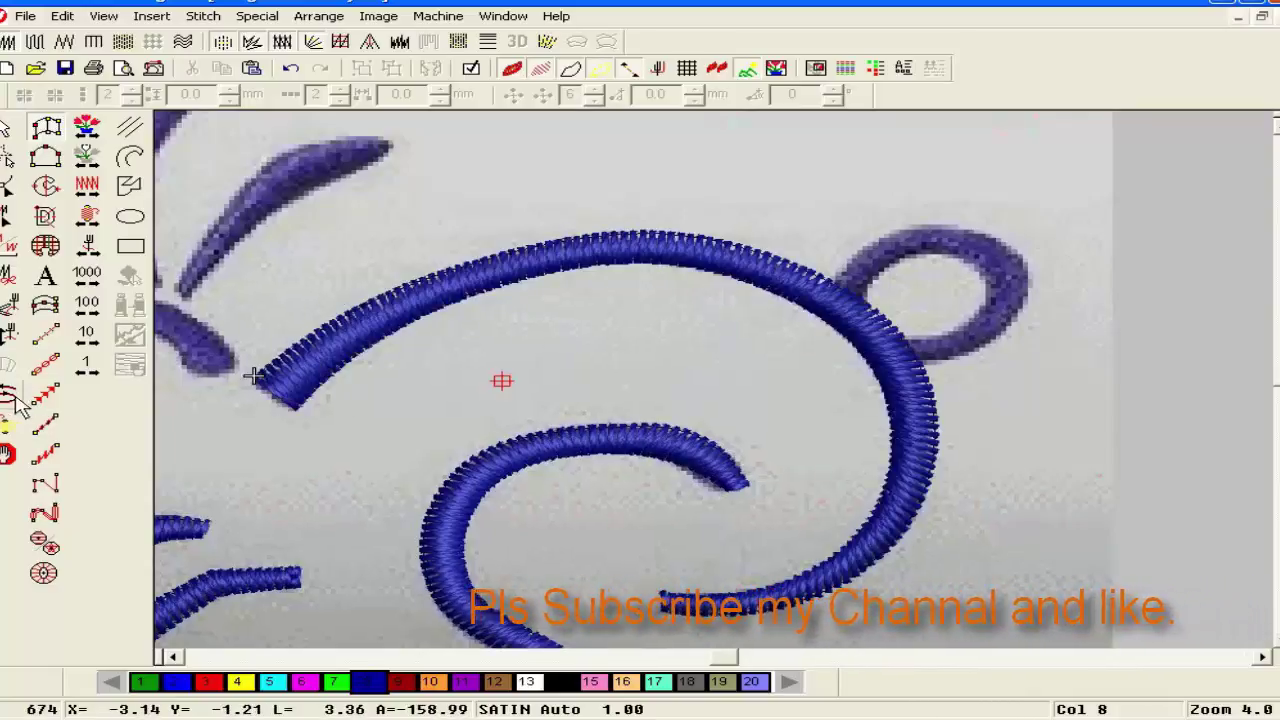
- Digitize the round tail as a satin column looping from the upper back to the rump, and backtrack its stitches
left_click(831, 284)
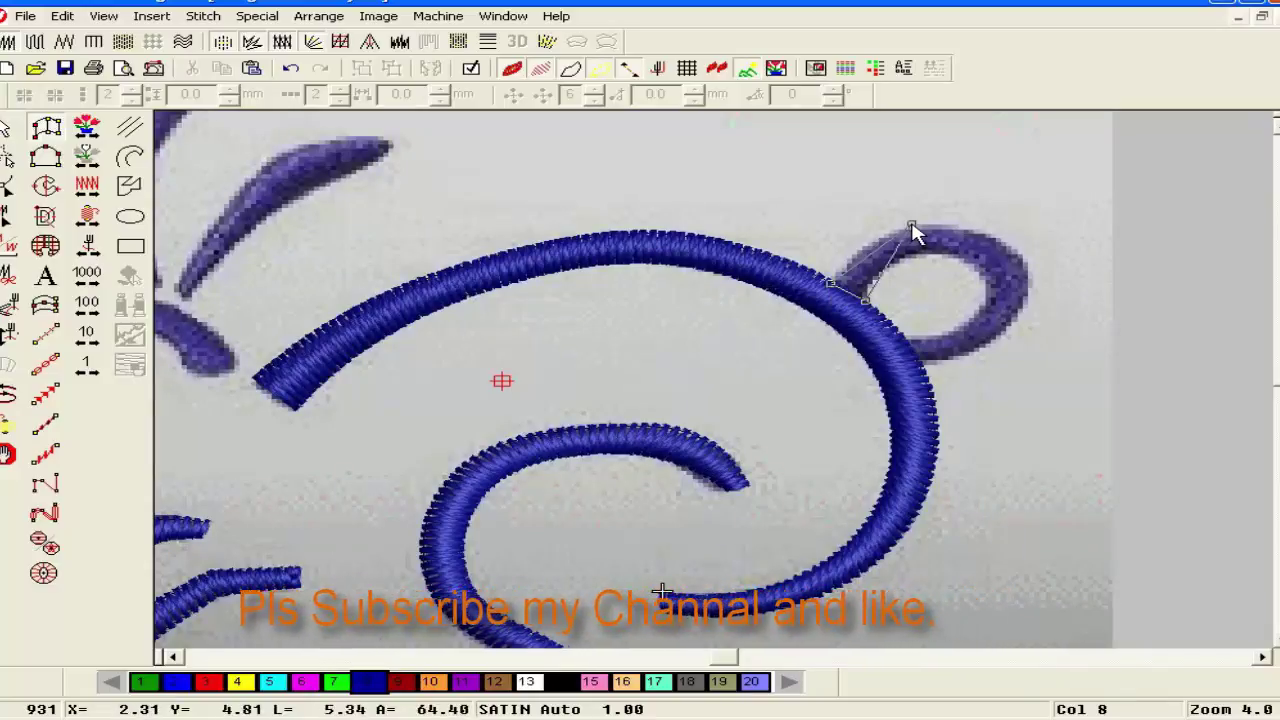
left_click(911, 226)
left_click(914, 254)
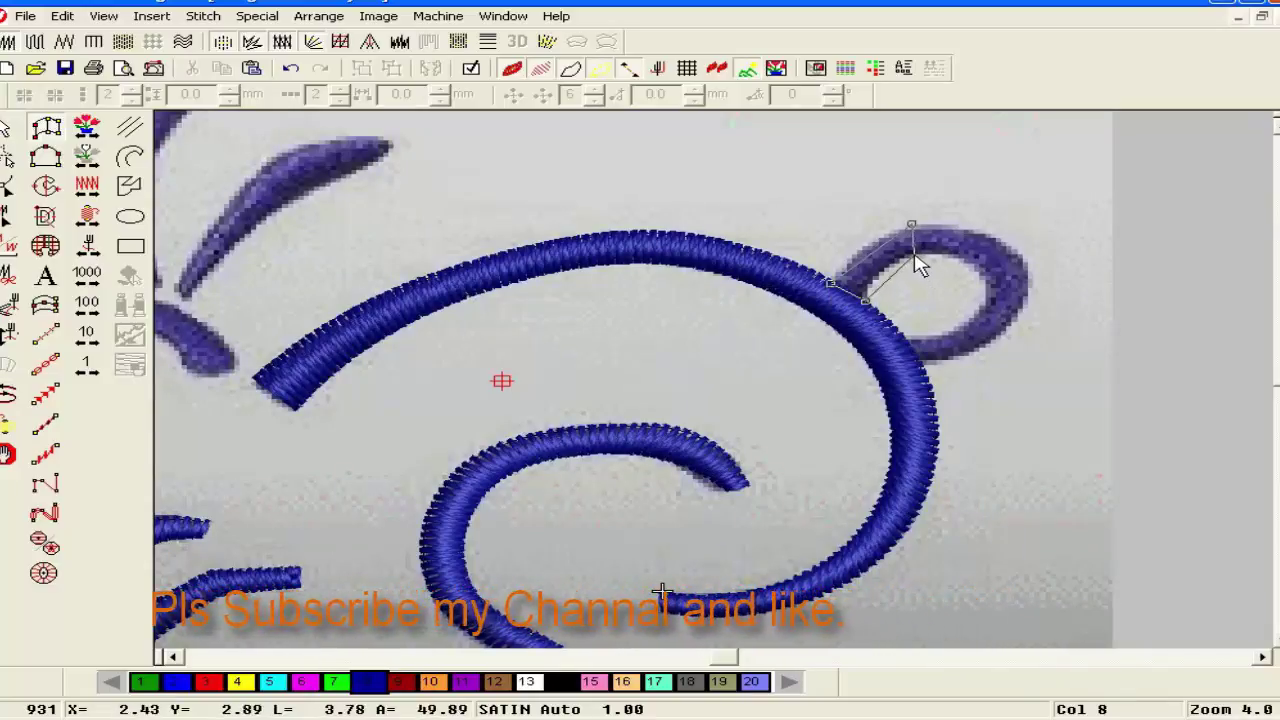
left_click(1032, 268)
left_click(986, 286)
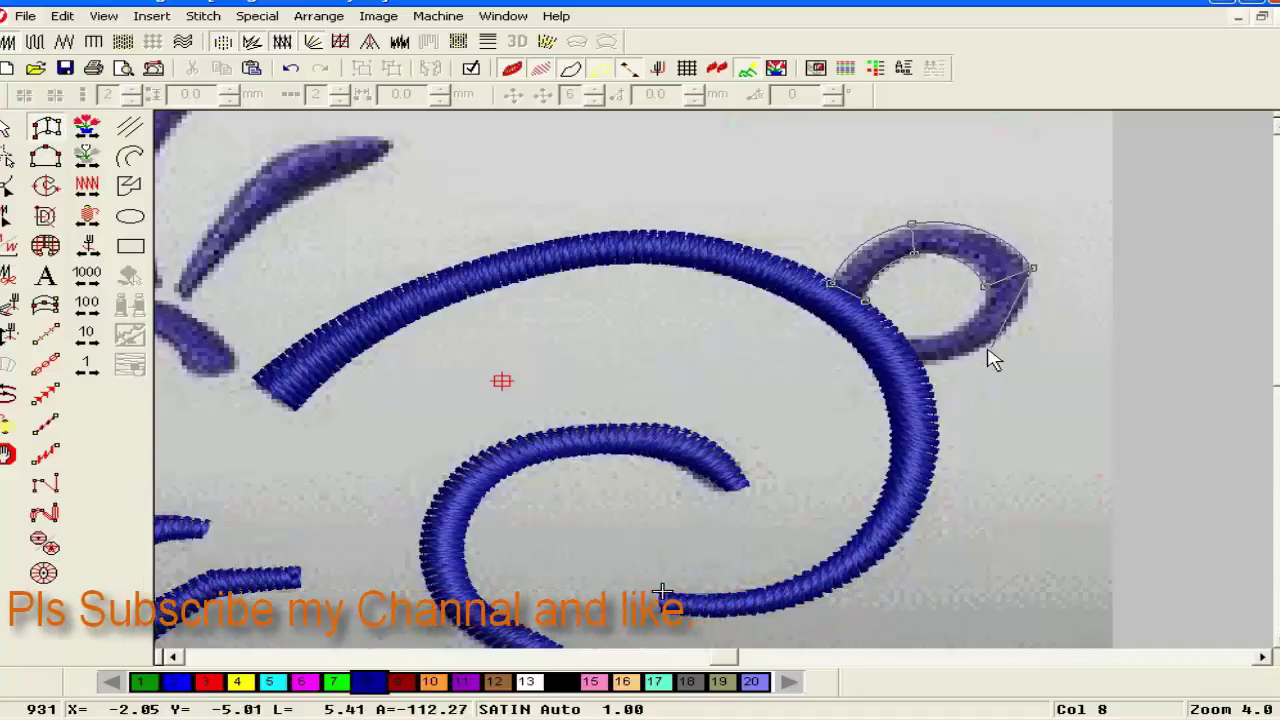
left_click(957, 330)
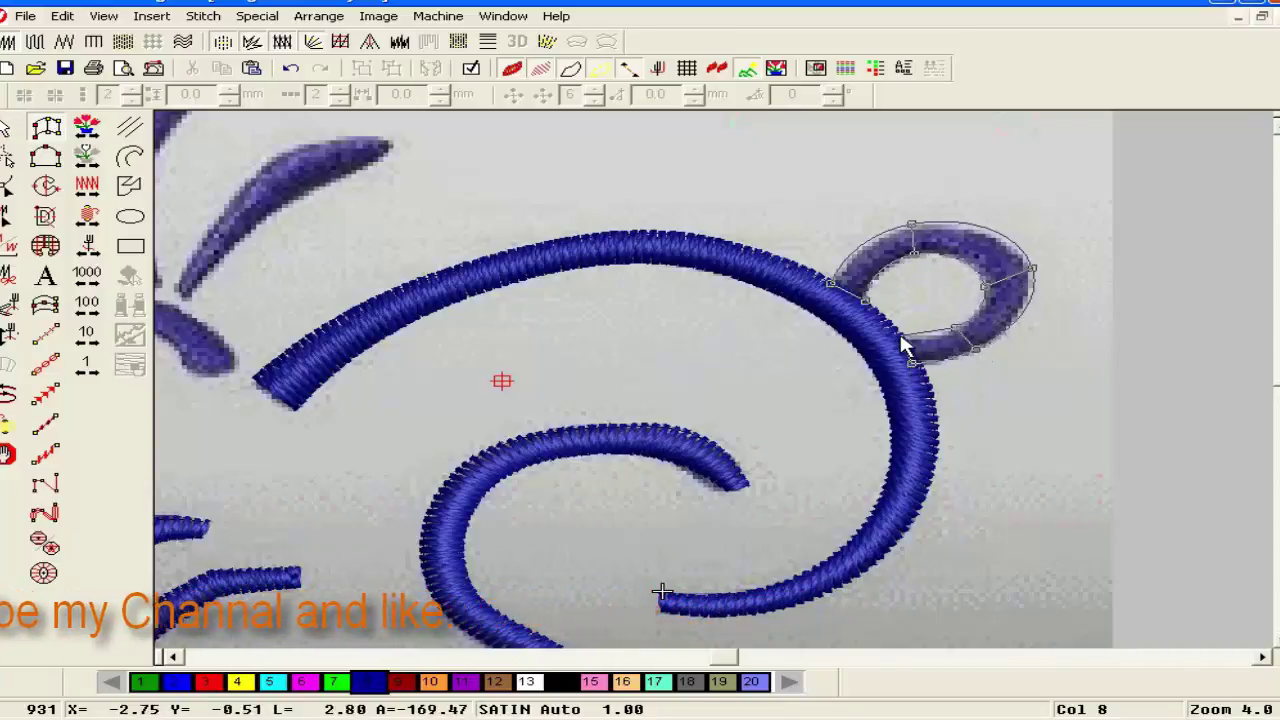
key("Return")
- Digitize the head outline as a satin column from the back of the head to the chin, and backtrack its stitches
scroll(137, 356, "up", 1)
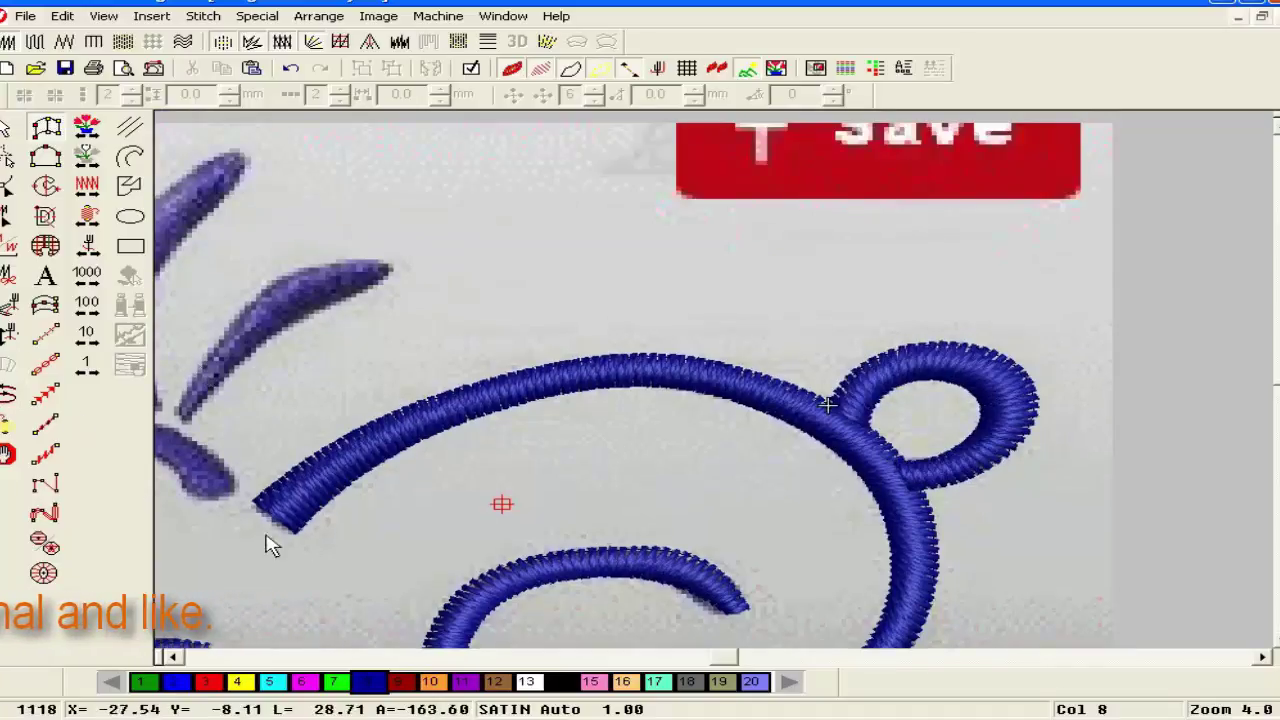
left_click(233, 488)
left_click(190, 494)
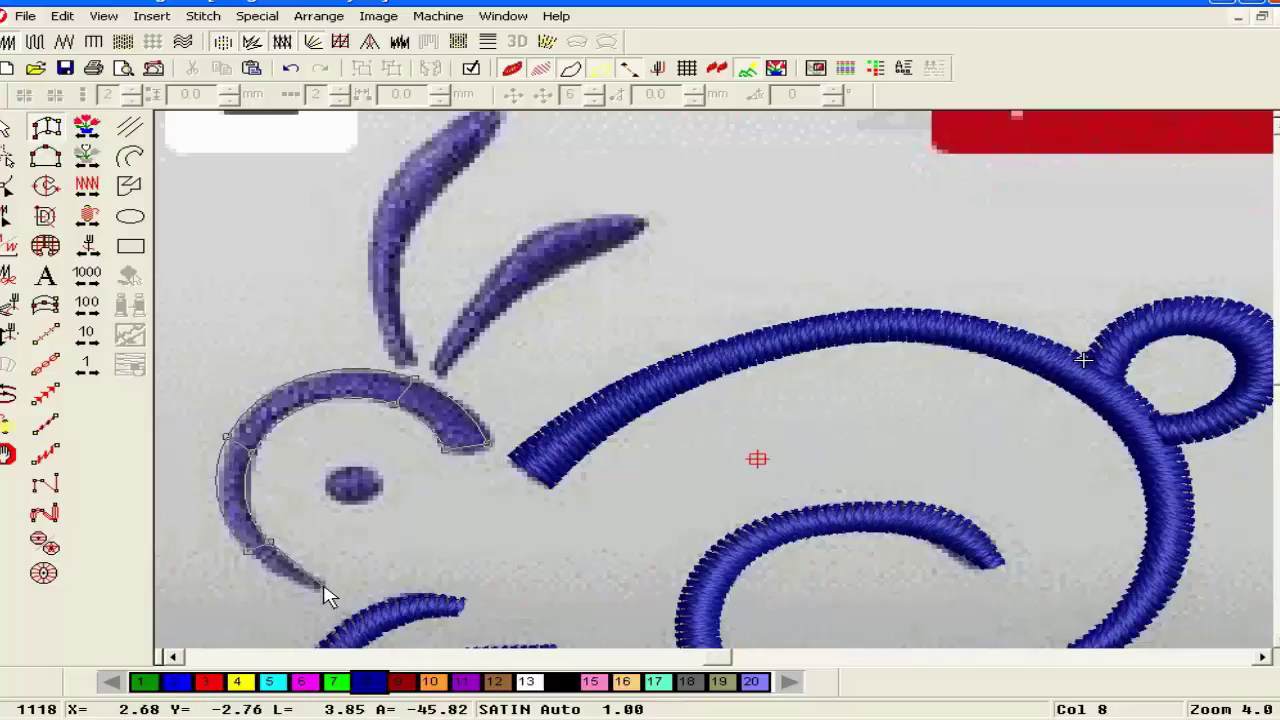
key("Return")
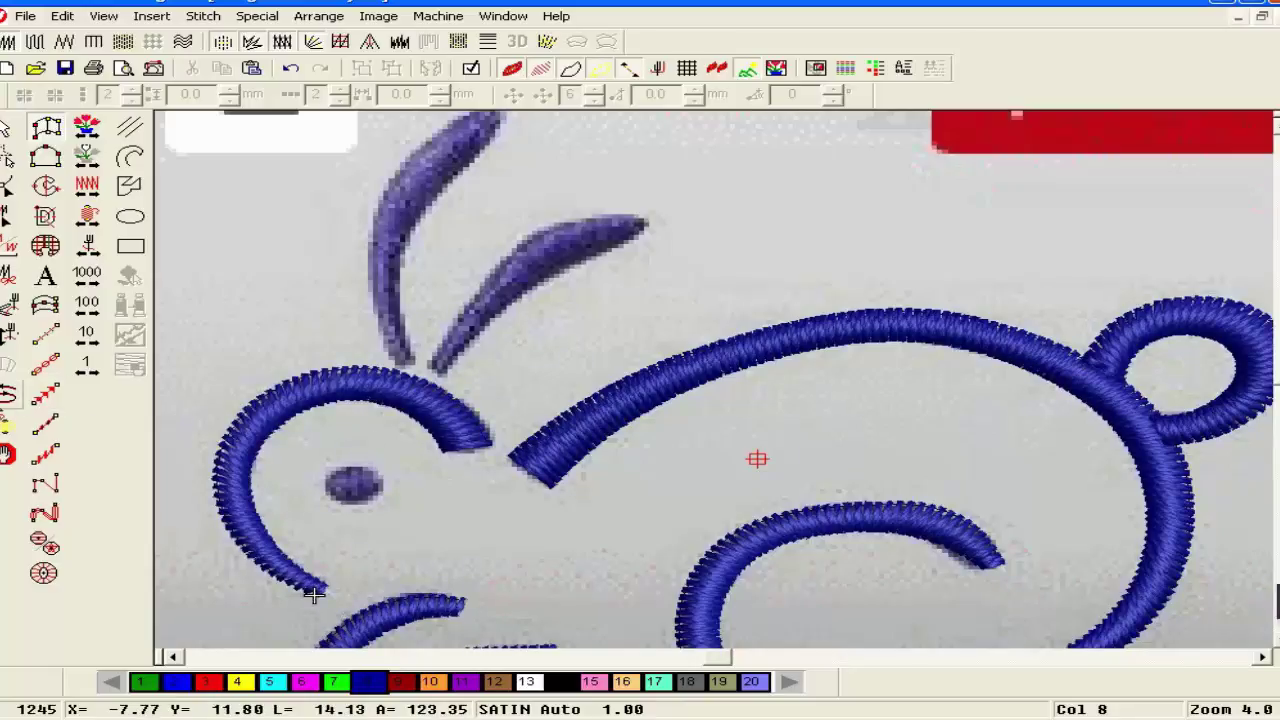
left_click(4, 403)
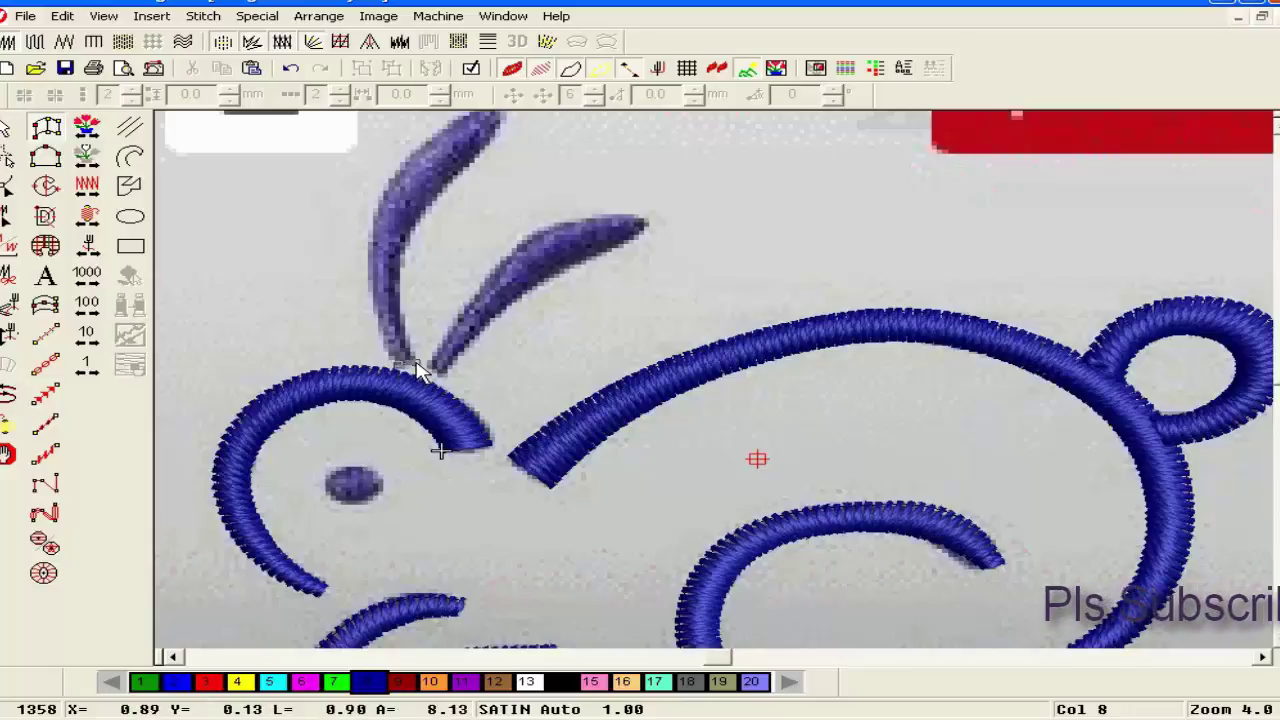
- Digitize the front ear as a satin column from its base above the head to the upper tip
left_click(374, 317)
left_click(405, 314)
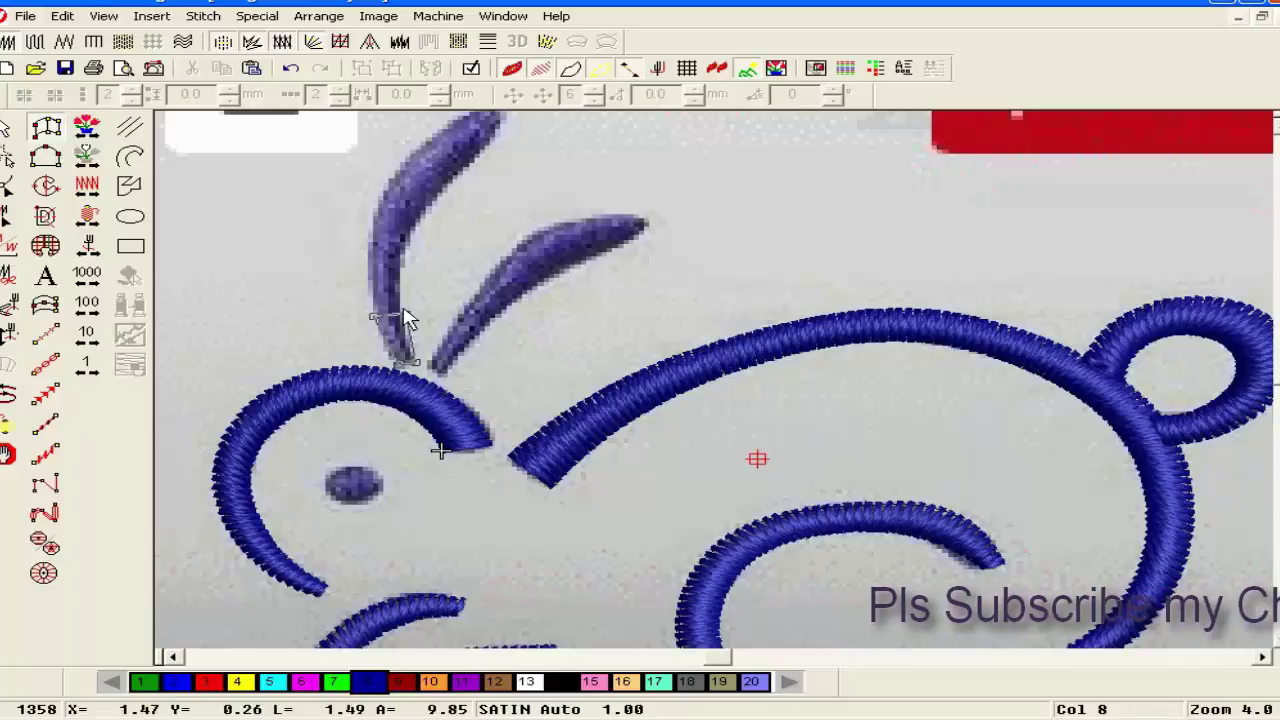
left_click(376, 222)
left_click(410, 228)
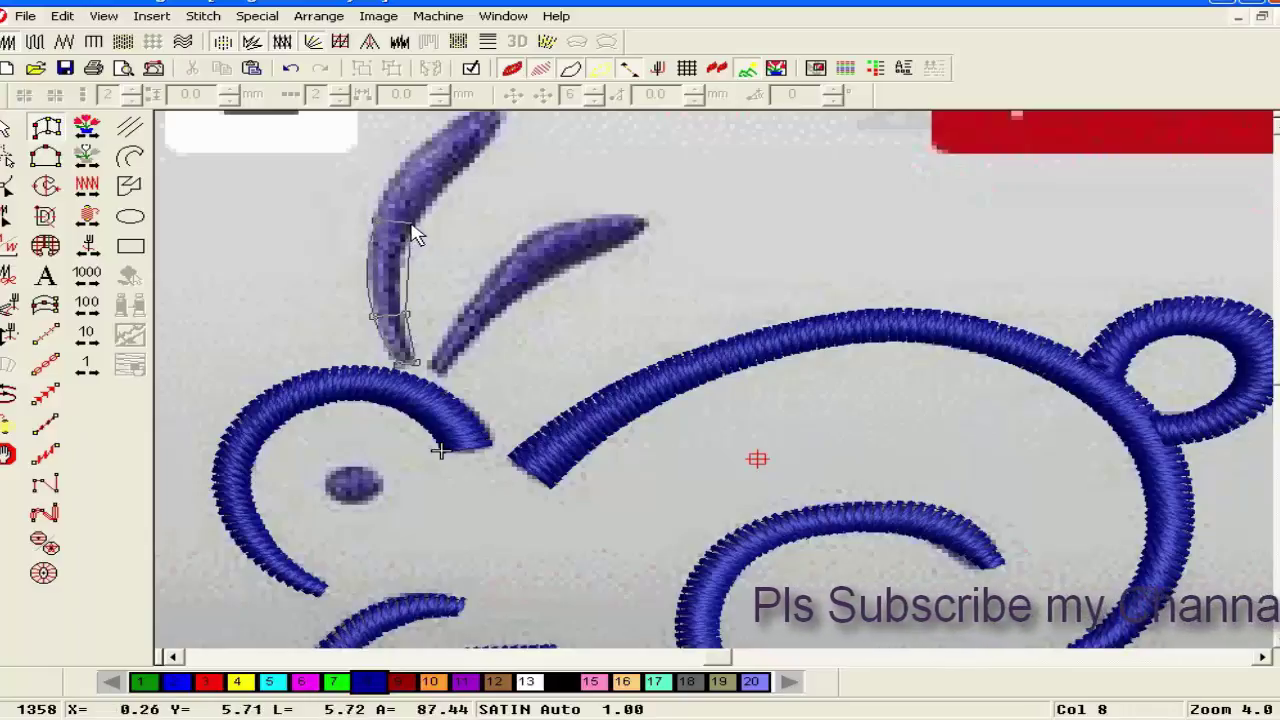
left_click(420, 148)
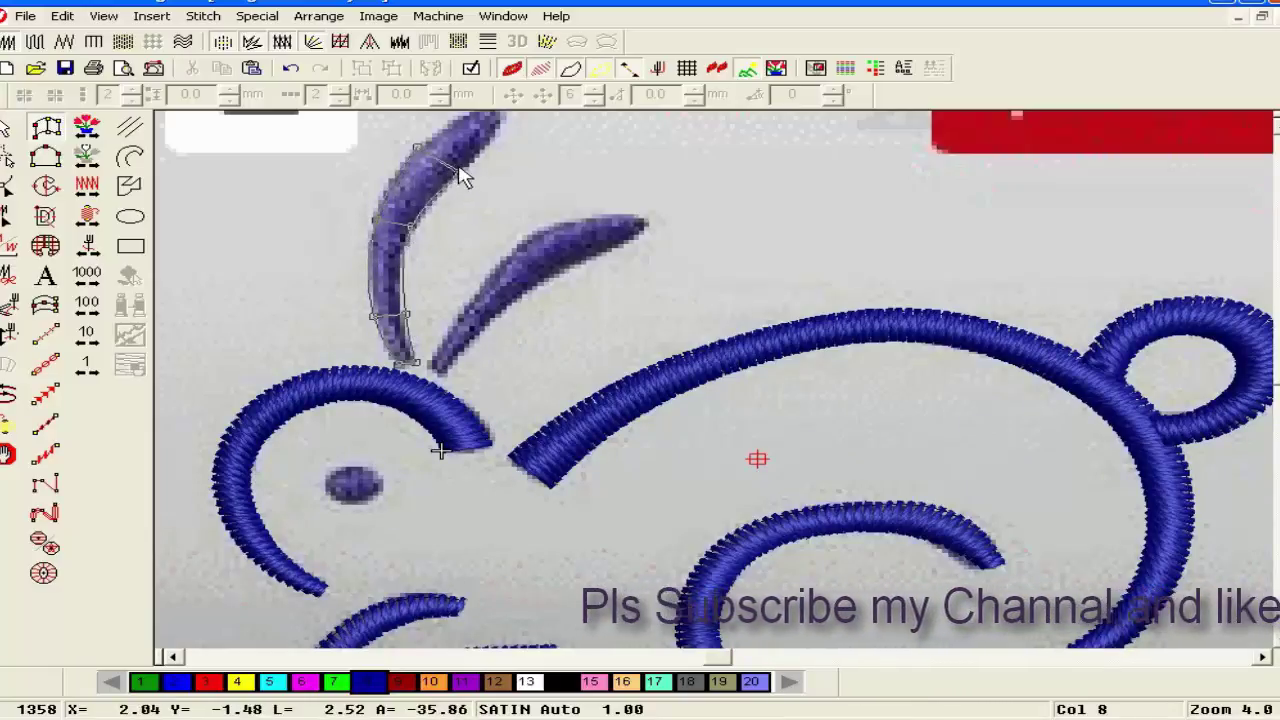
left_click(459, 171)
left_click(610, 227)
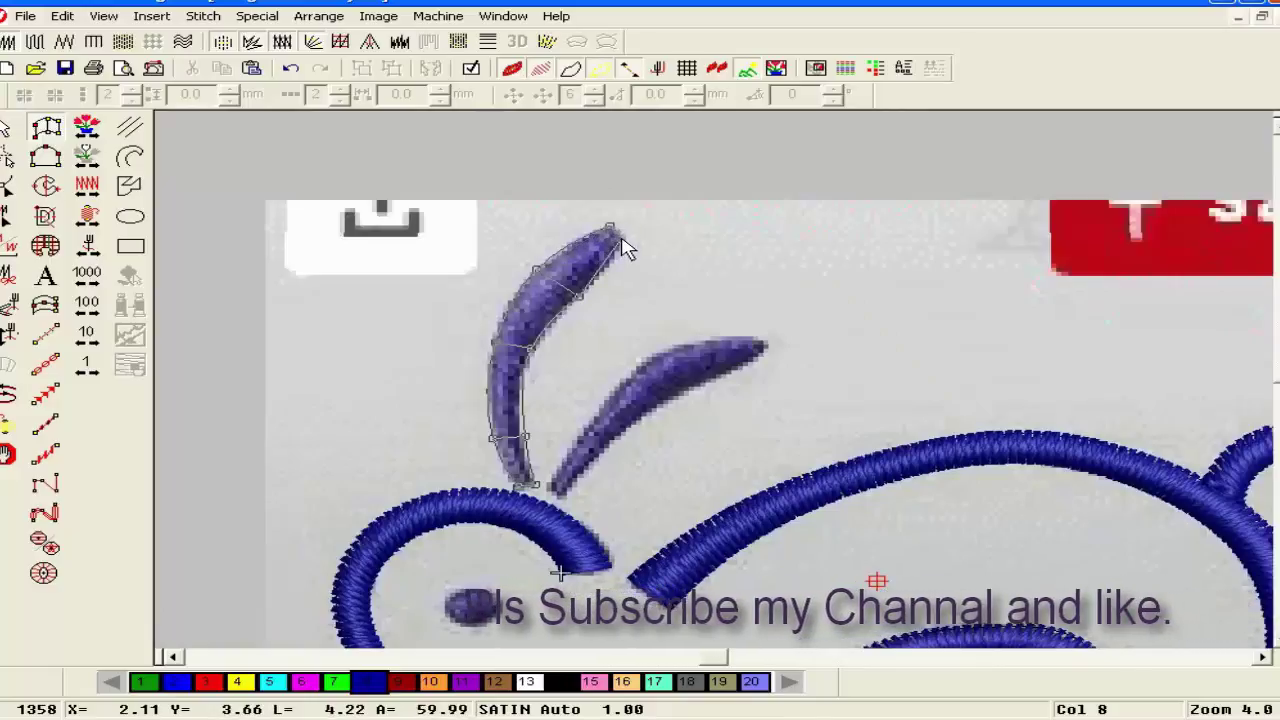
key("Return")
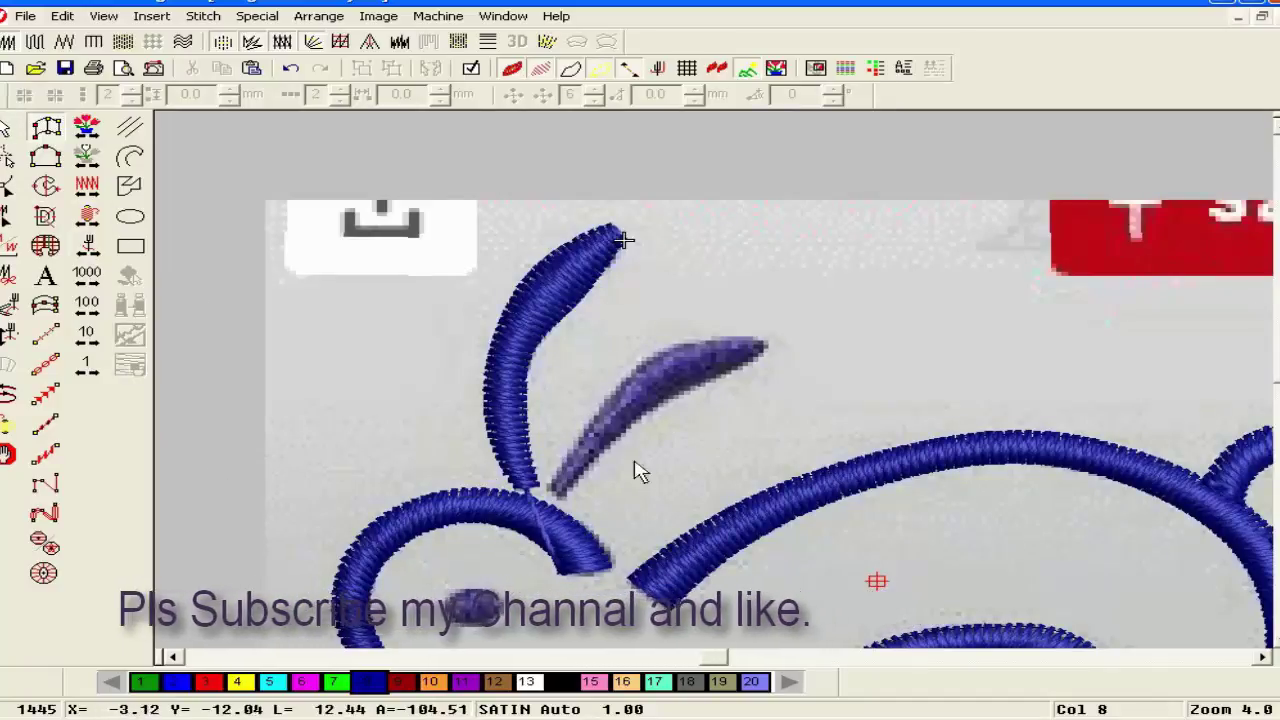
- Adjust the stitch start and end points of the front ear and the head outline so they connect at the ear's base
scroll(560, 520, "down", 2)
scroll(491, 354, "up", 1)
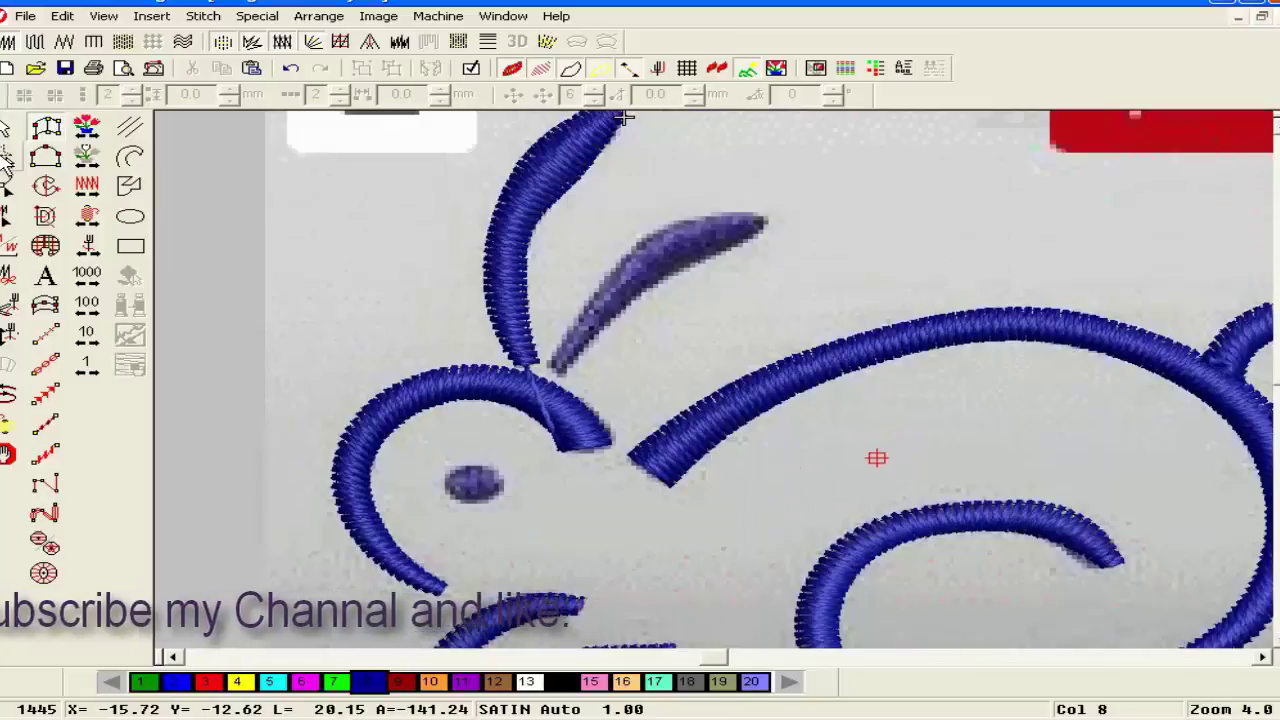
left_click(515, 345)
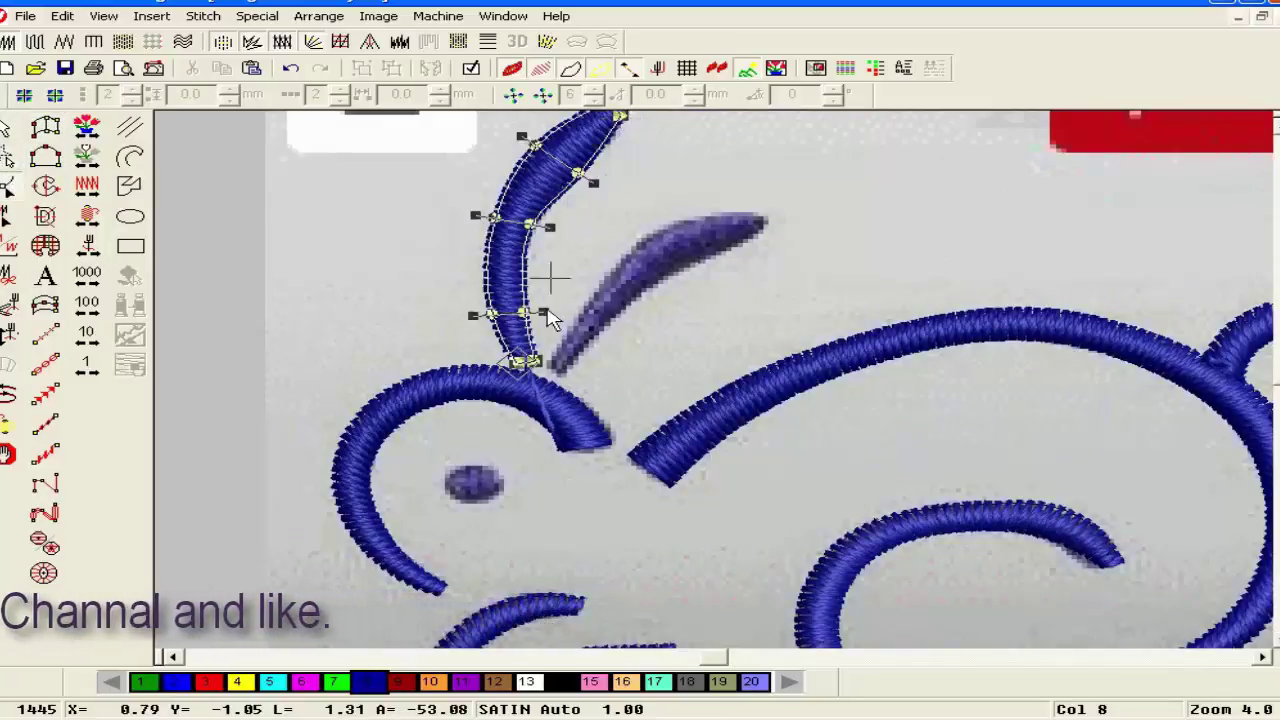
left_click(568, 452)
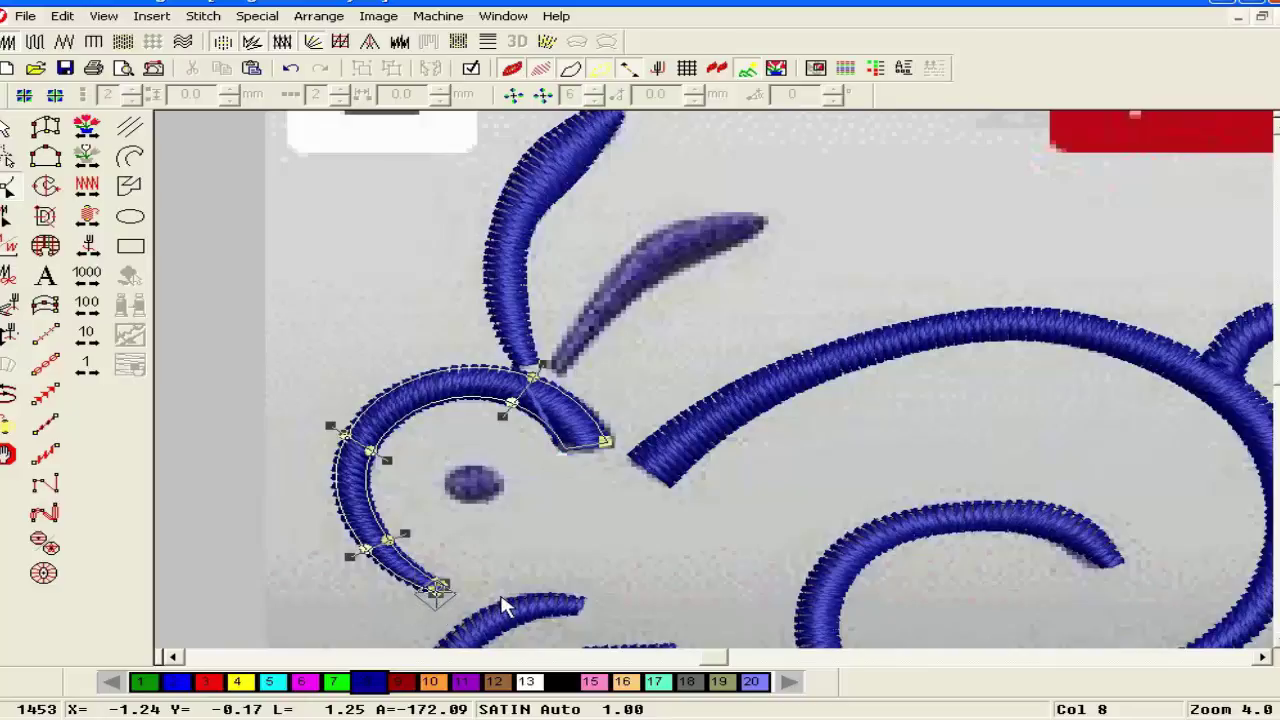
key("Escape")
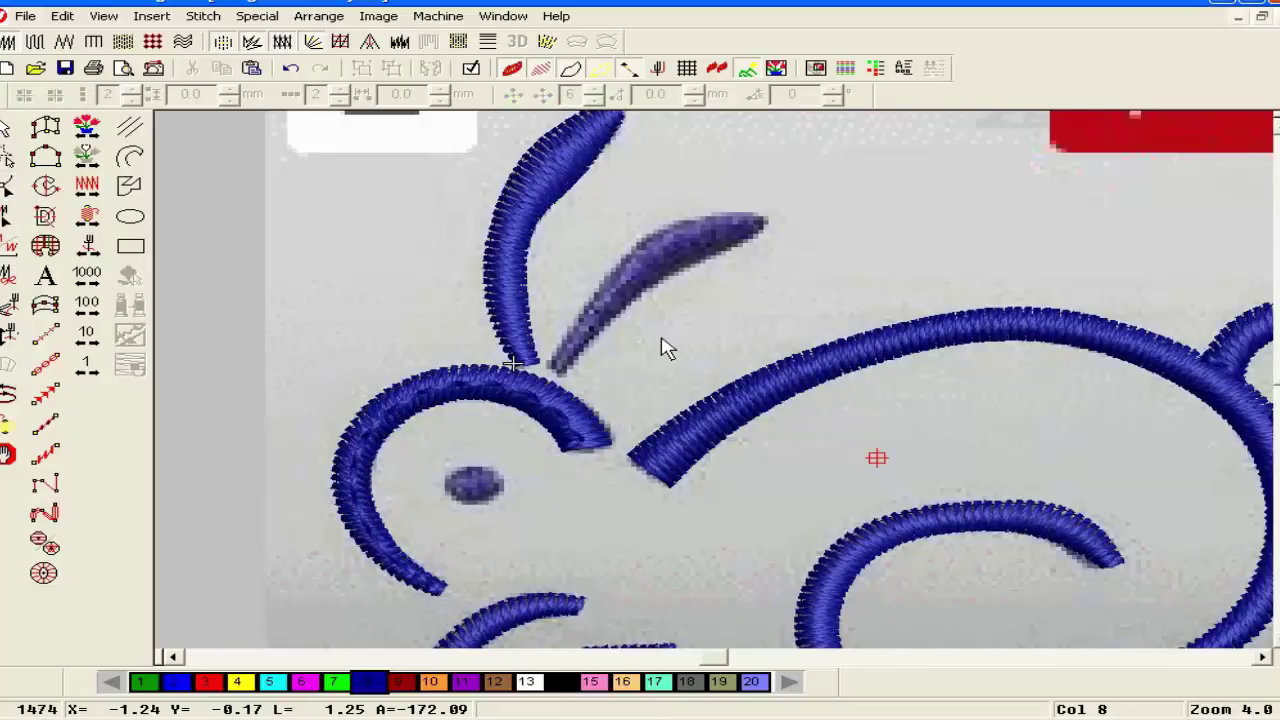
key("Tab")
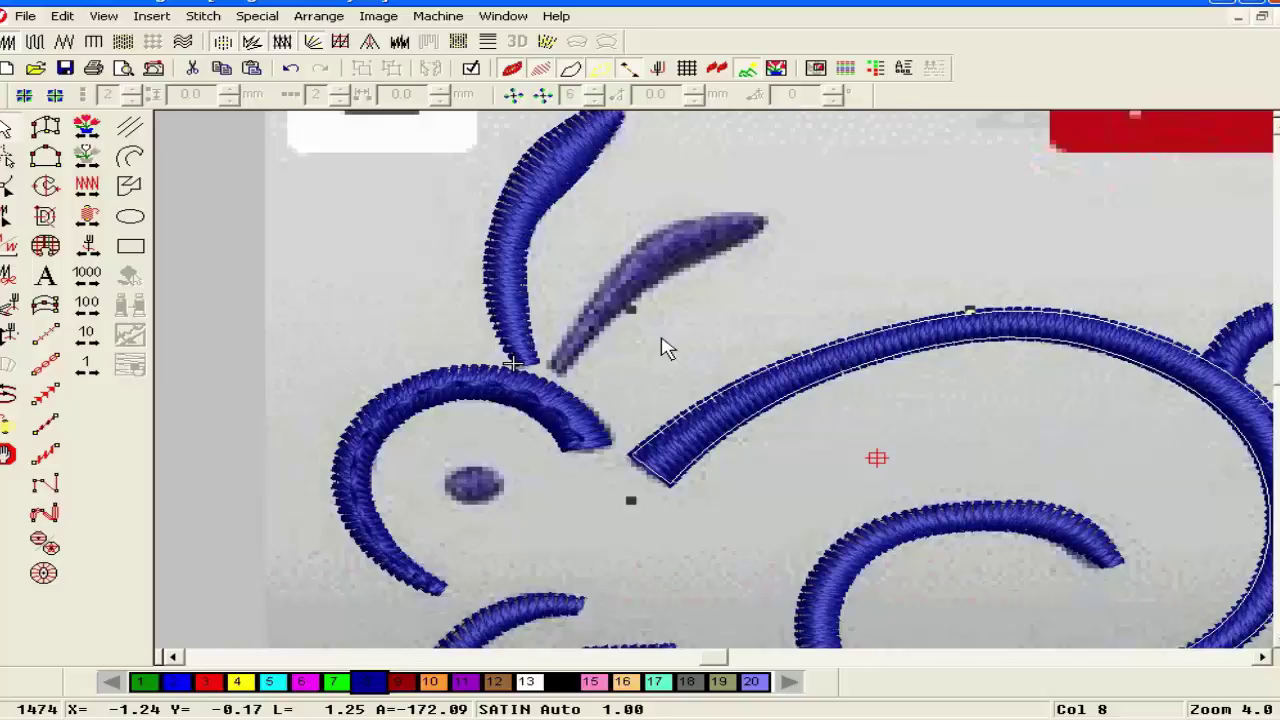
left_click(383, 330)
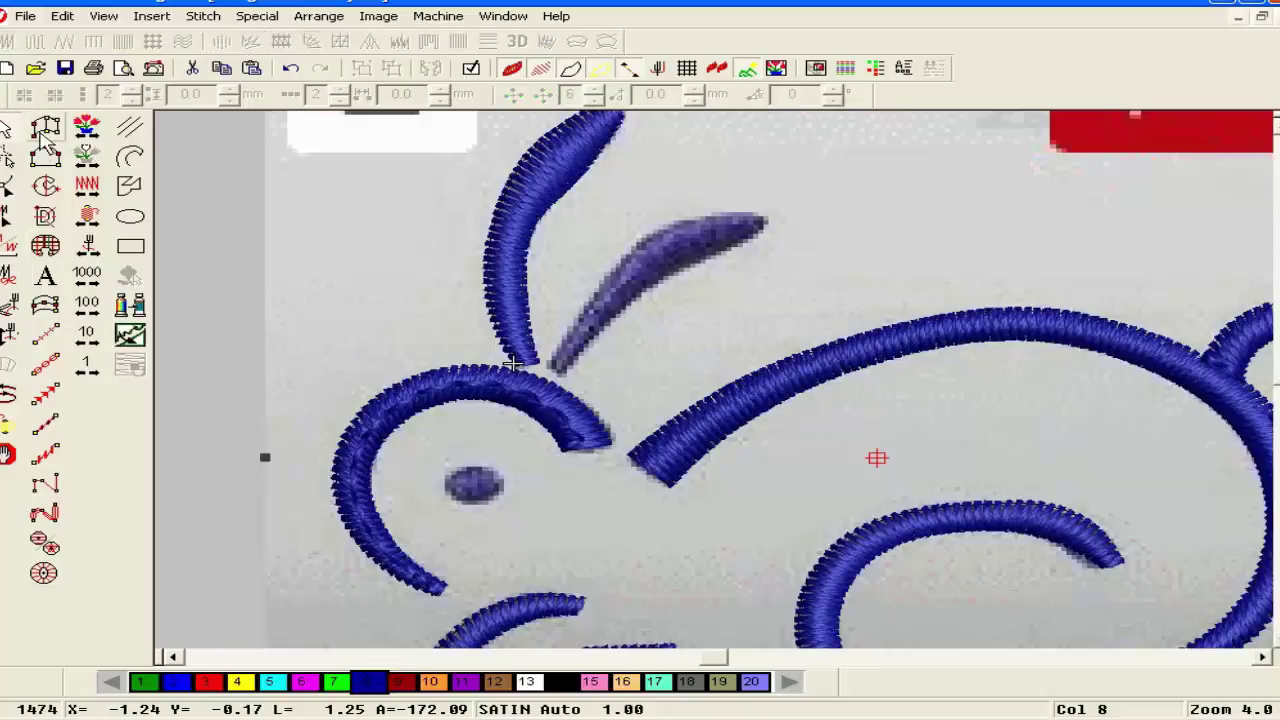
- Digitize the rear ear as a satin column from its base to the far tip, and backtrack its stitches
left_click(42, 150)
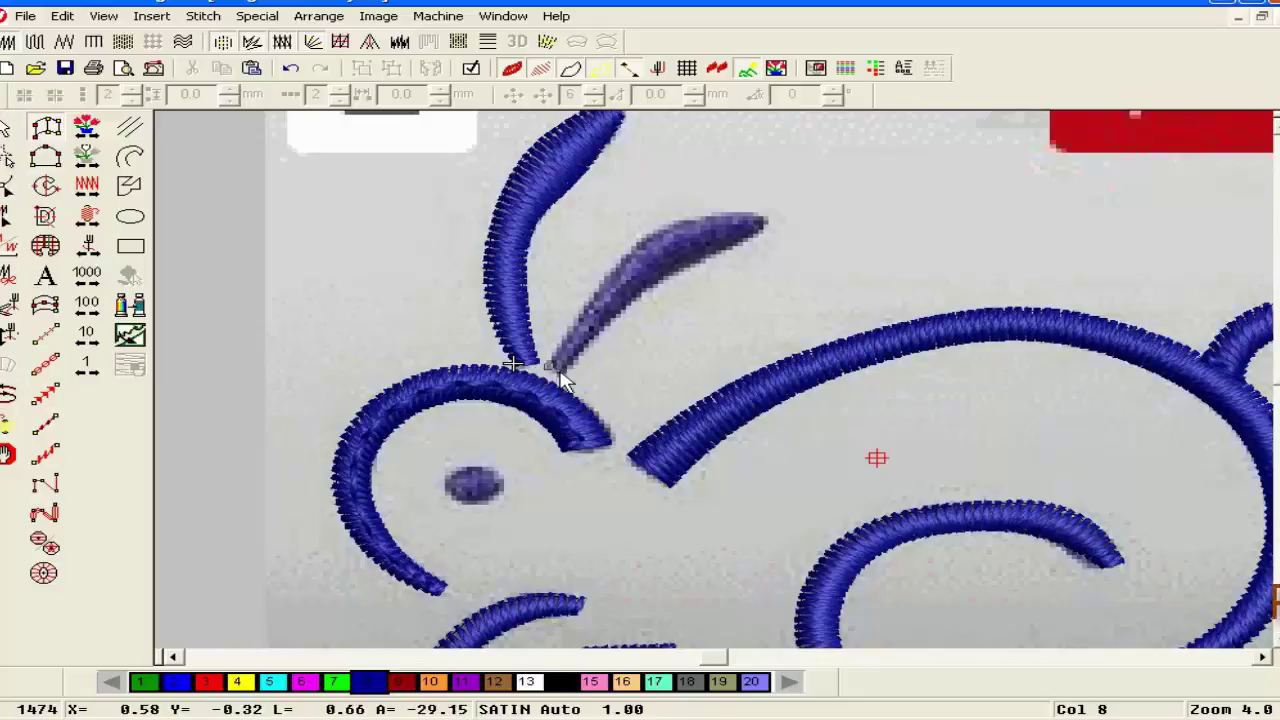
left_click(624, 304)
left_click(662, 224)
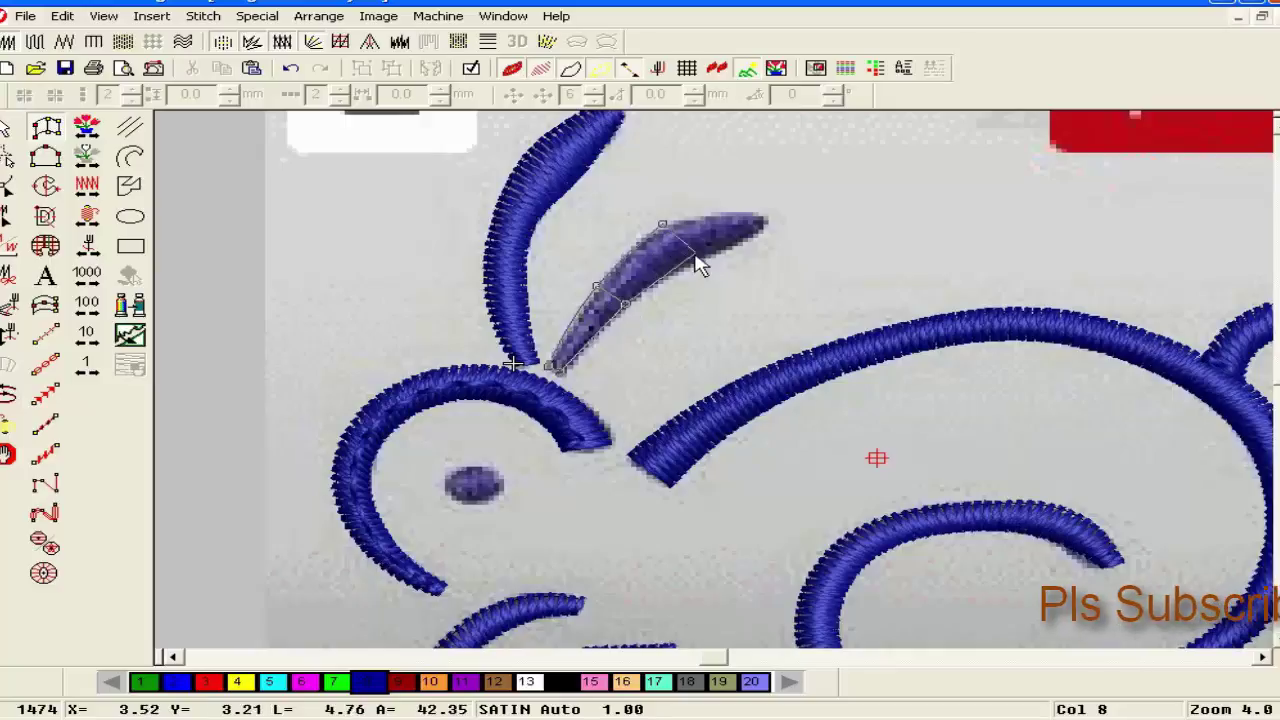
left_click(694, 262)
left_click(766, 216)
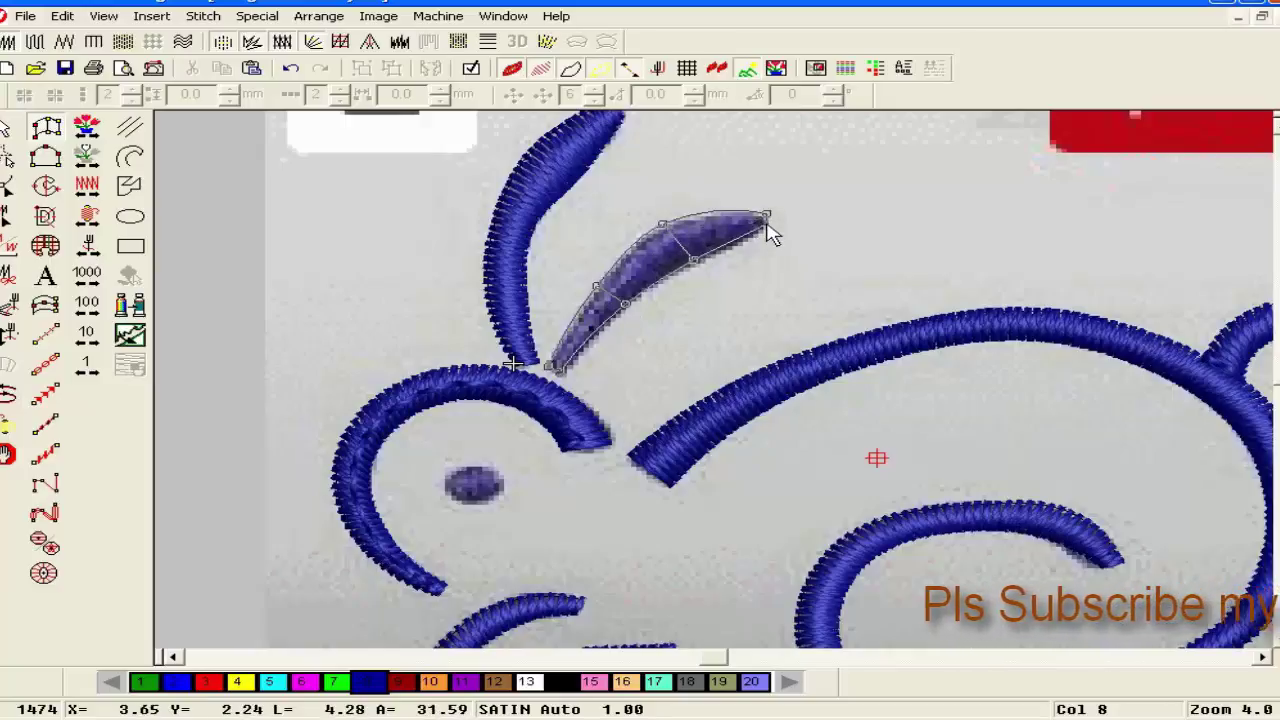
key("Return")
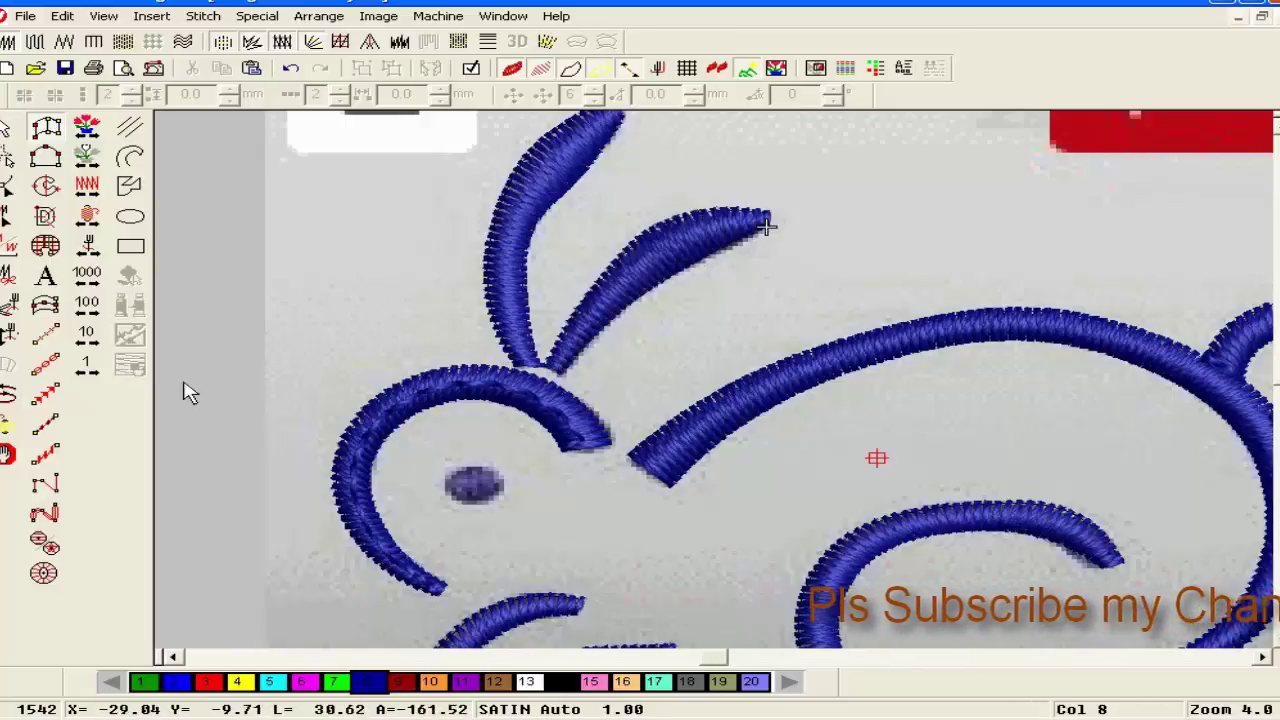
left_click(4, 394)
scroll(449, 401, "down", 3)
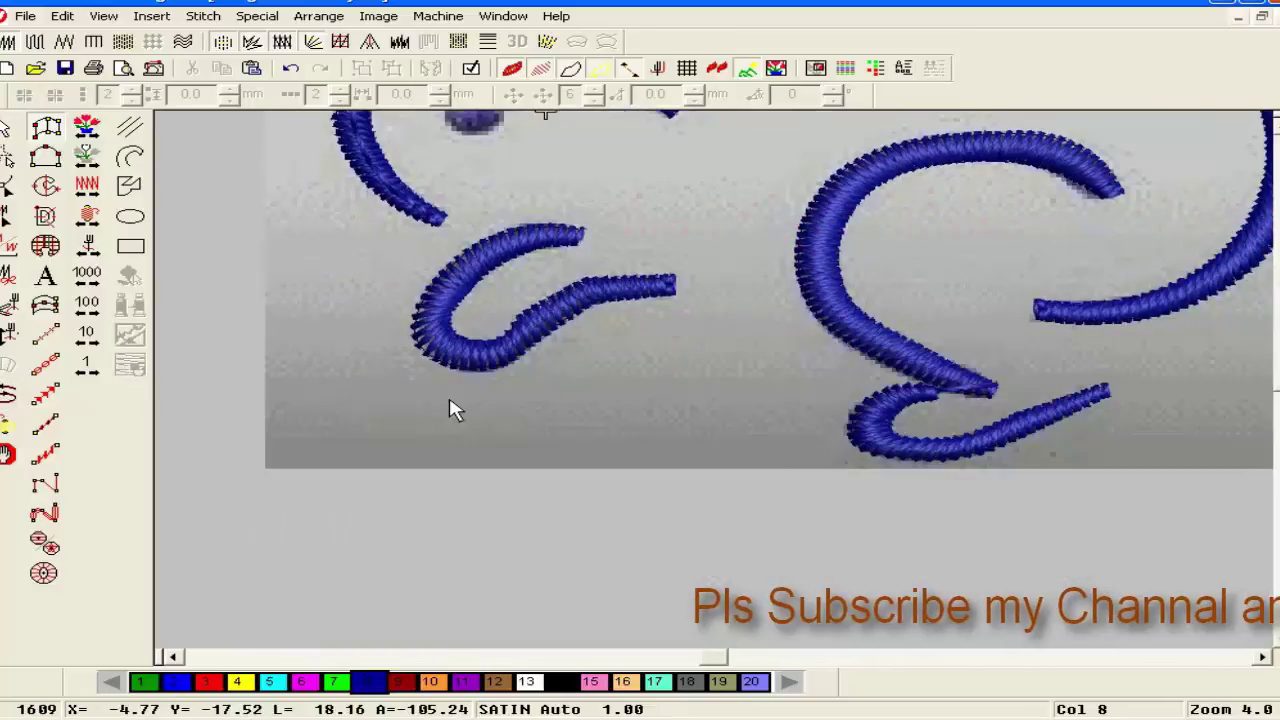
scroll(690, 361, "up", 2)
scroll(704, 370, "up", 1)
scroll(708, 371, "down", 1)
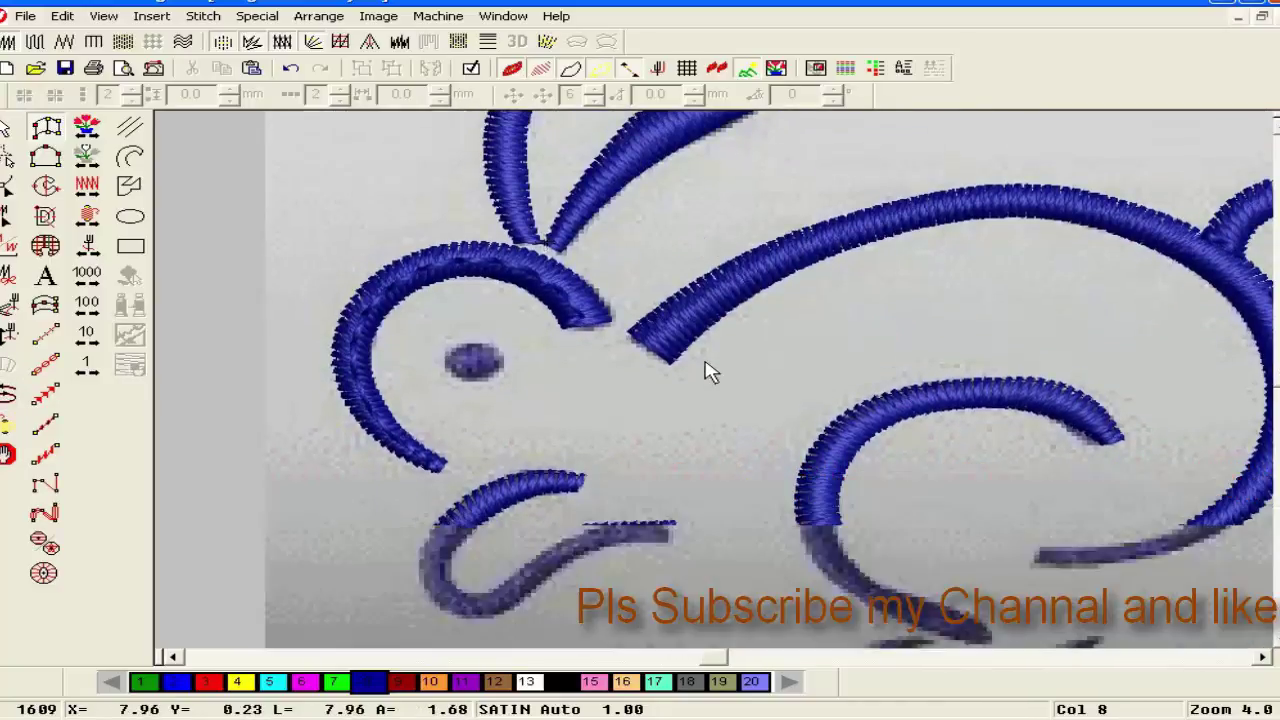